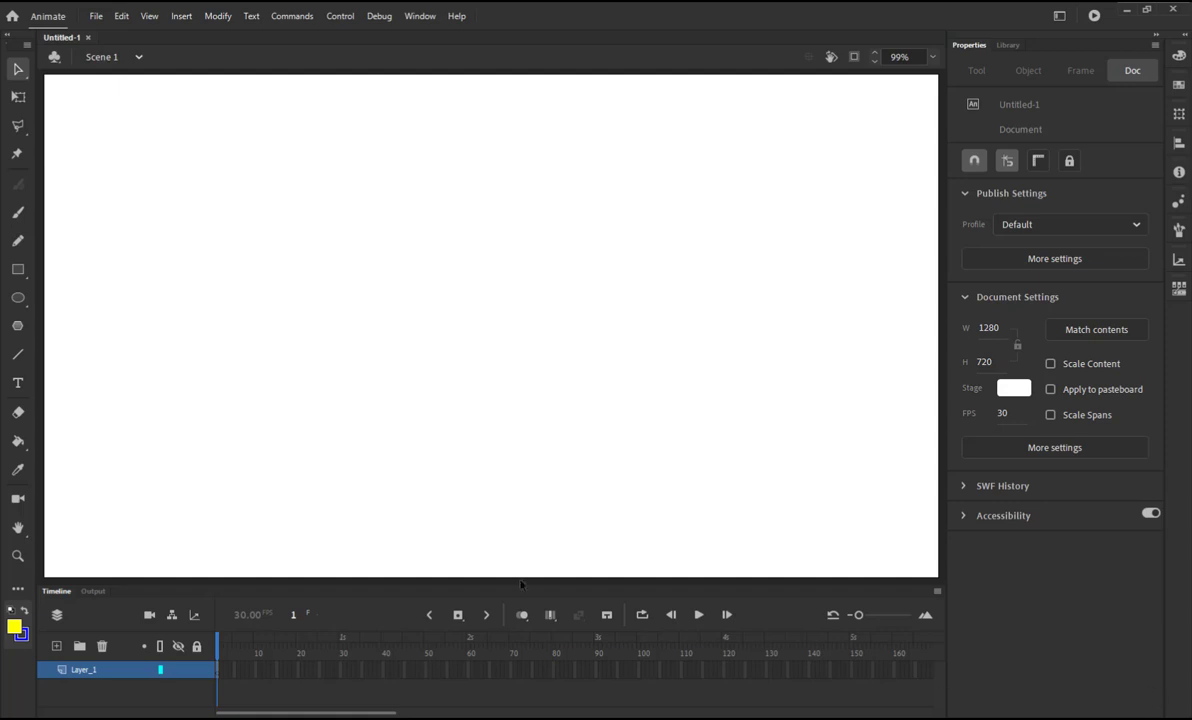
Draw a yellow rectangle with a blue stroke, about 188 by 151 px, near the stage's left edge
drag(522, 583, 517, 516)
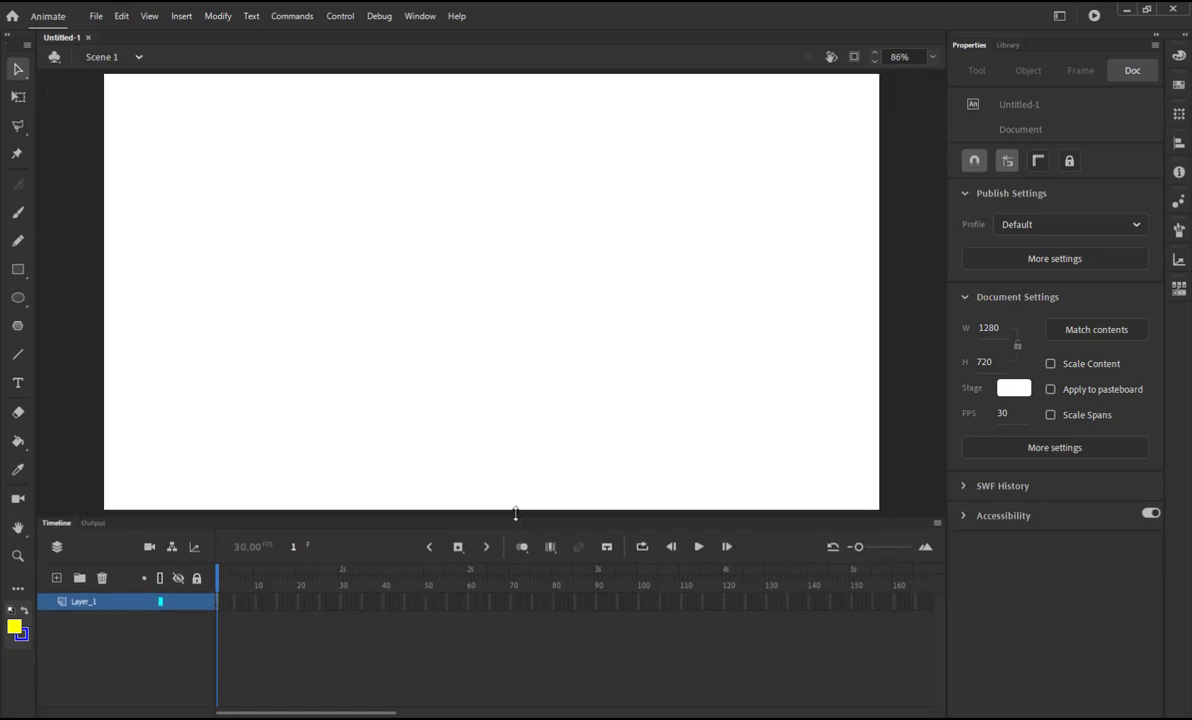
click(18, 268)
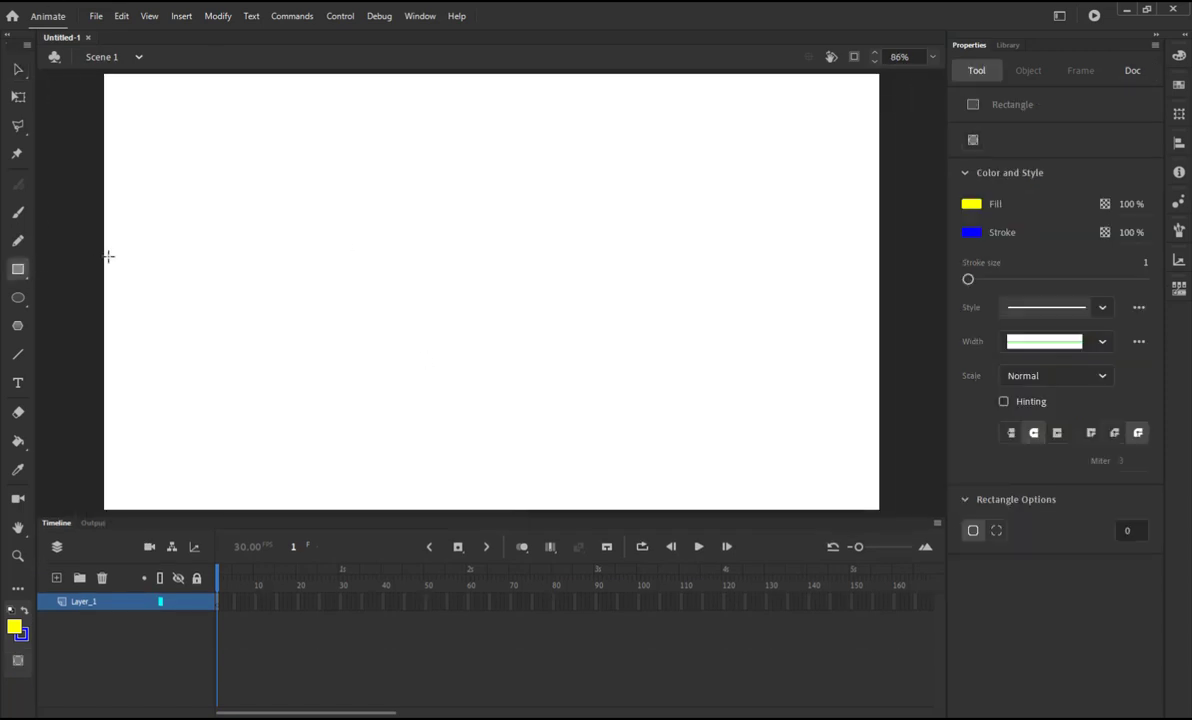
mouse_move(152, 239)
mouse_down()
mouse_move(253, 335)
mouse_move(266, 331)
mouse_up()
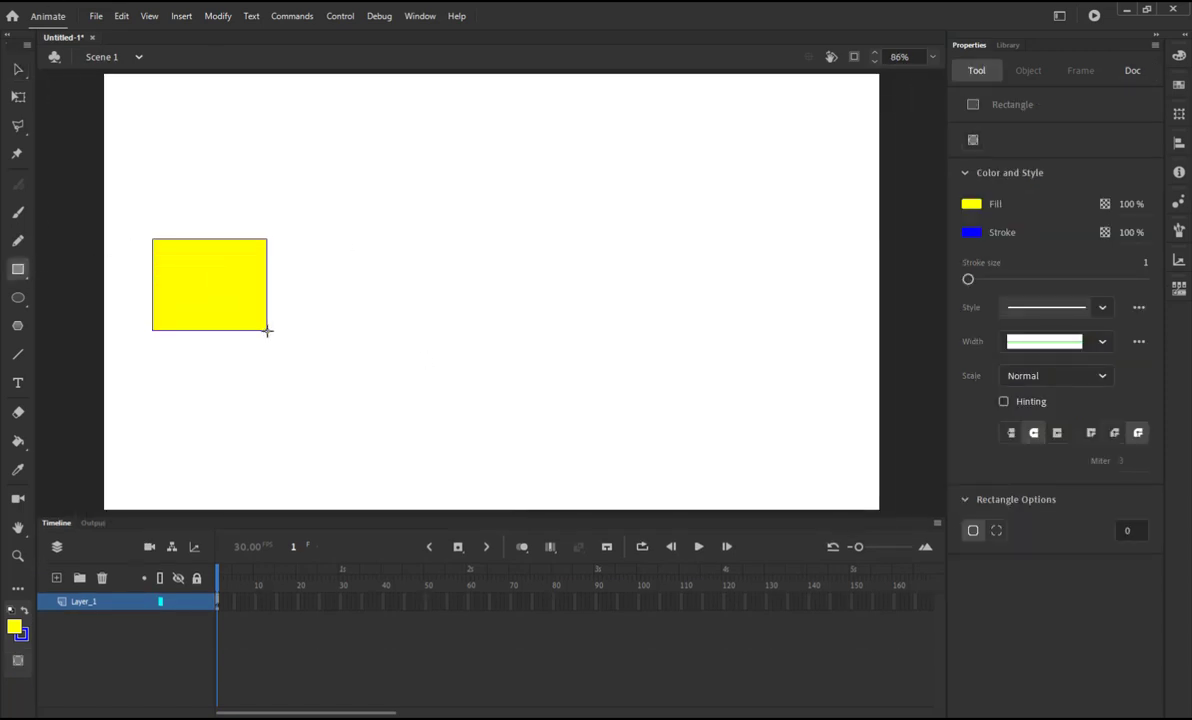
Convert the yellow rectangle, including its stroke, to a graphic symbol
key(v)
double_click(238, 314)
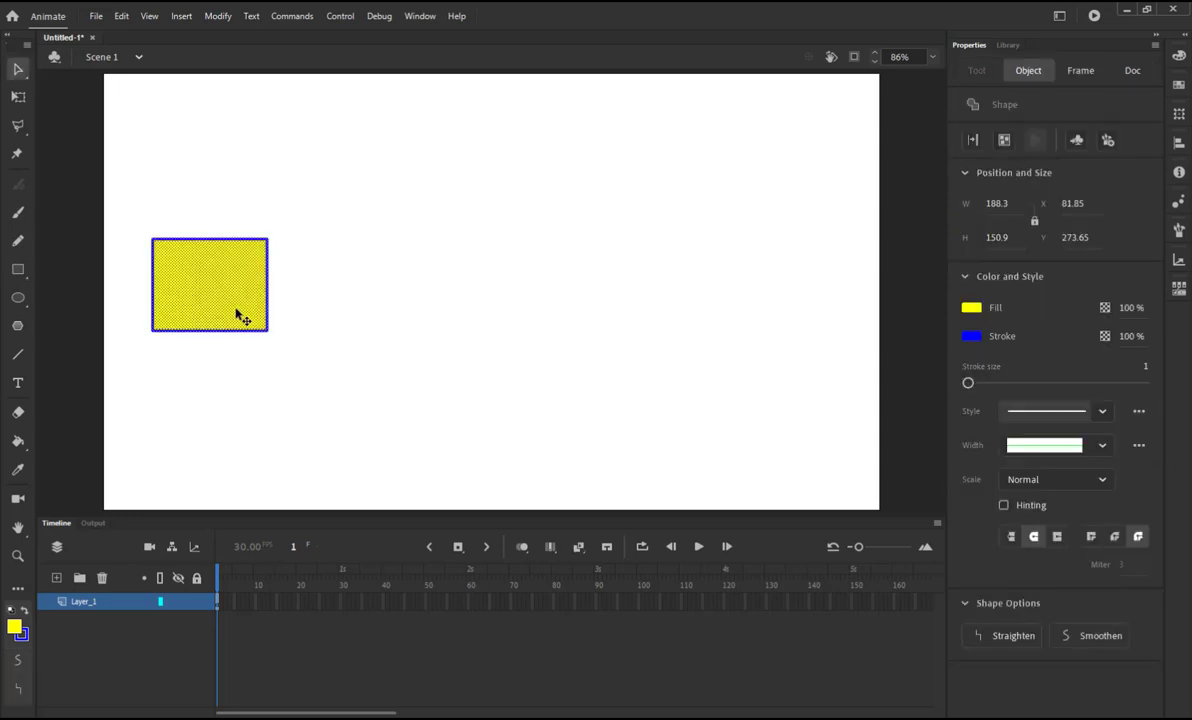
key(F8)
key(Return)
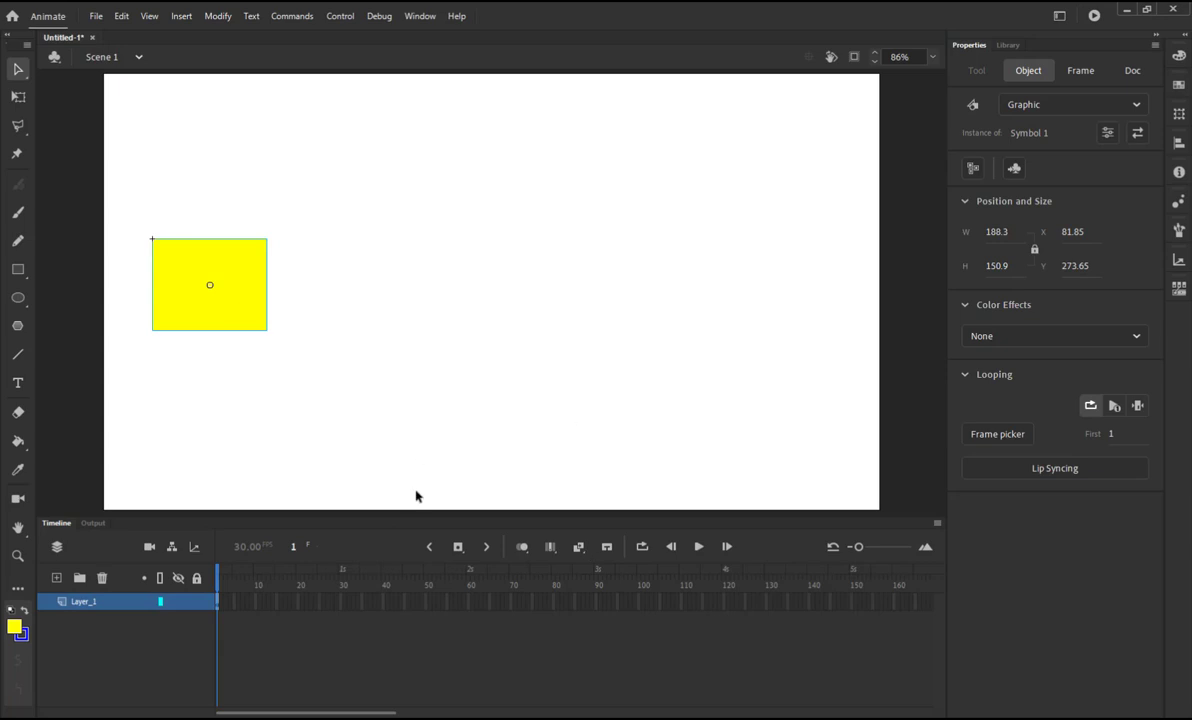
Extend Layer_1 to frame 60, add a keyframe there, and play back the timeline
click(469, 601)
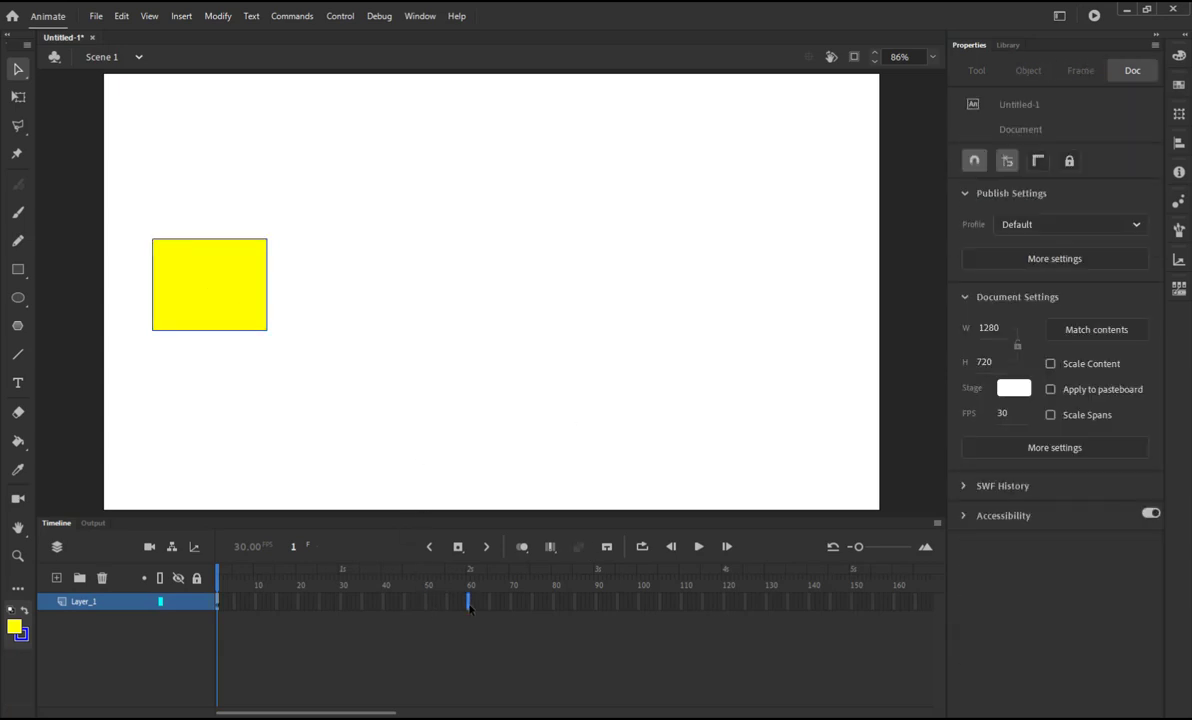
key(F5)
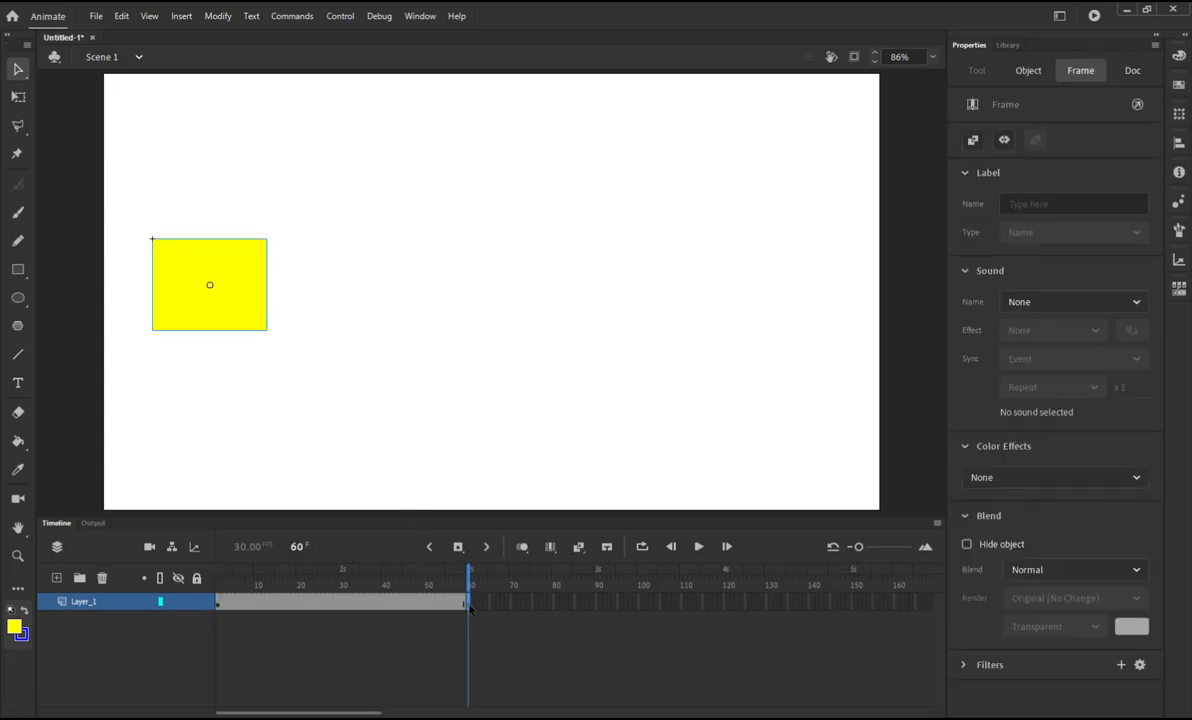
click(834, 548)
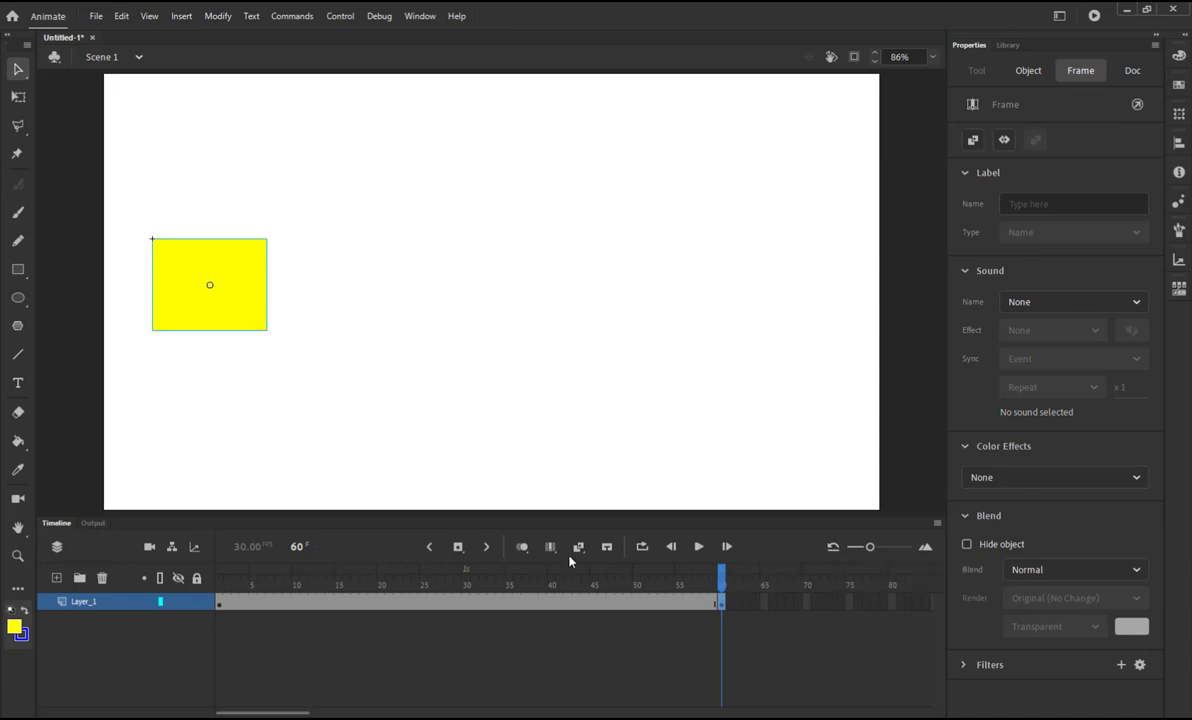
click(698, 546)
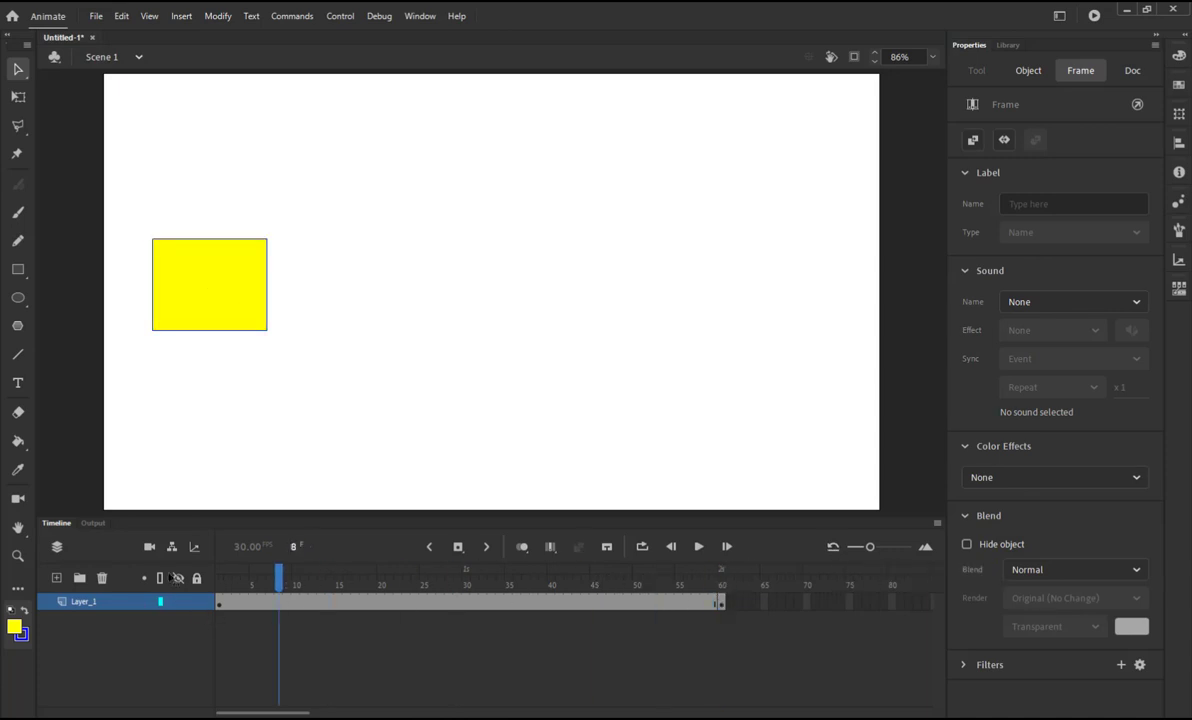
Move the rectangle straight across to X about 1033 on frame 60 and create a classic tween between the keyframes
drag(235, 577, 722, 583)
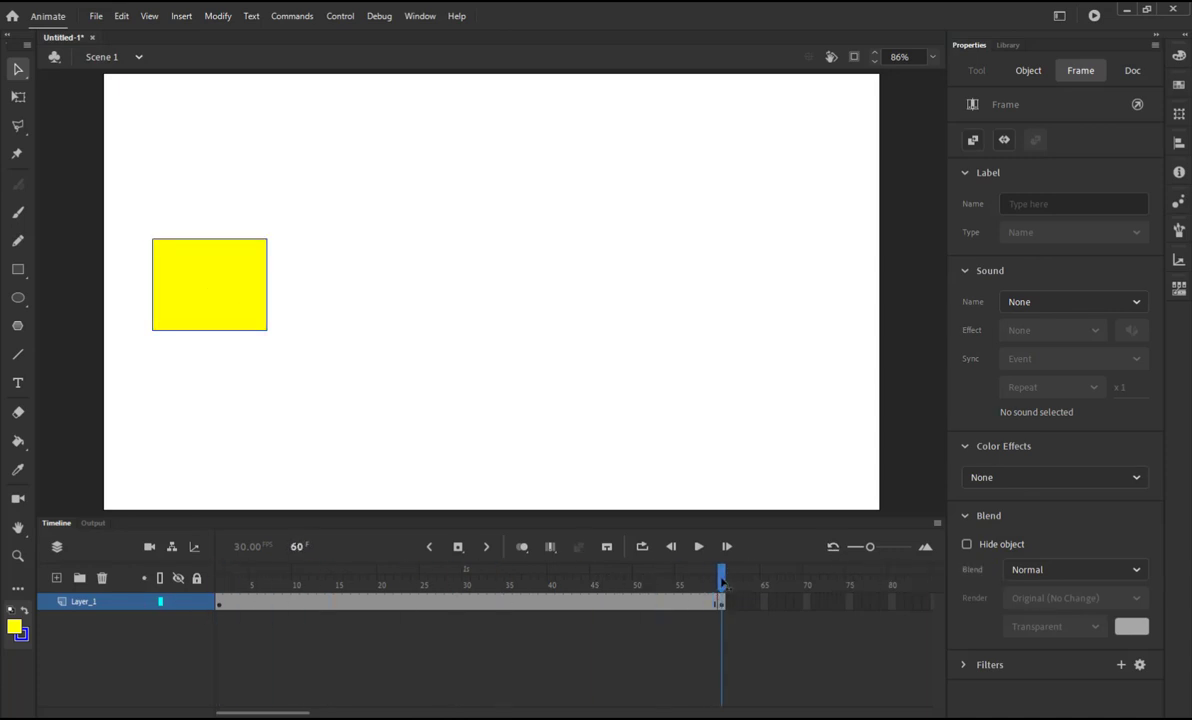
drag(225, 295, 811, 302)
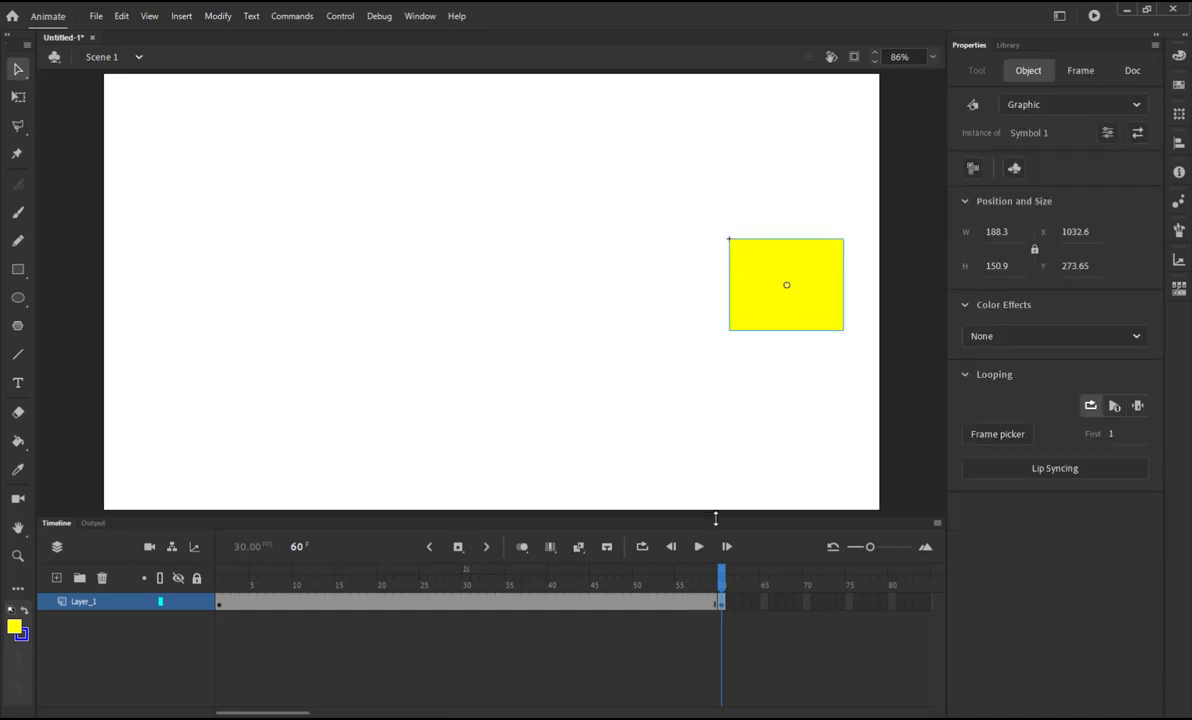
right_click(537, 602)
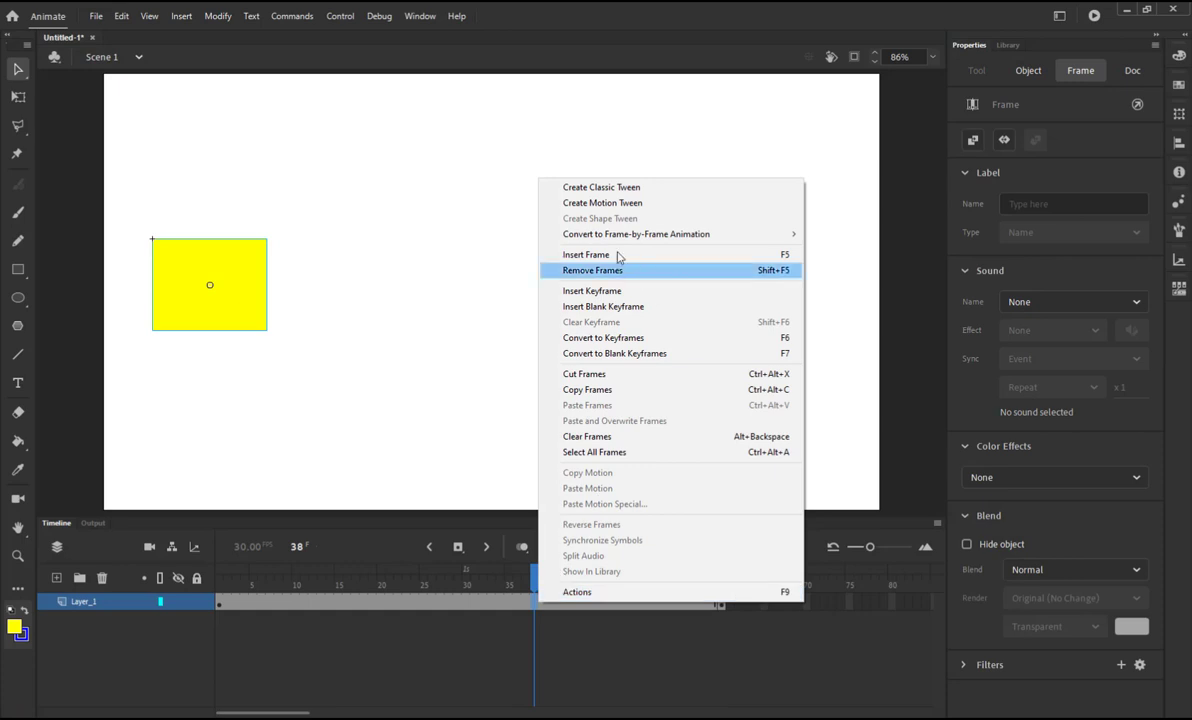
click(598, 193)
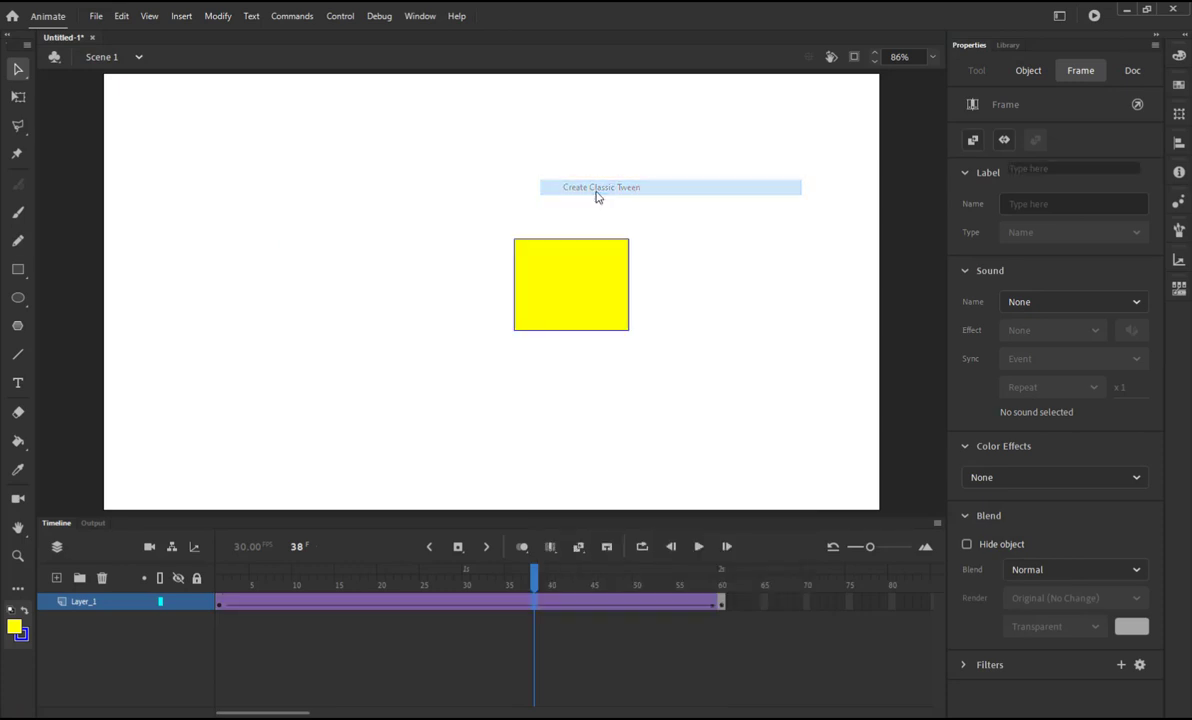
Rotate the rectangle on frame 60 about 45 degrees clockwise and scrub back to frame 1
drag(535, 587, 721, 608)
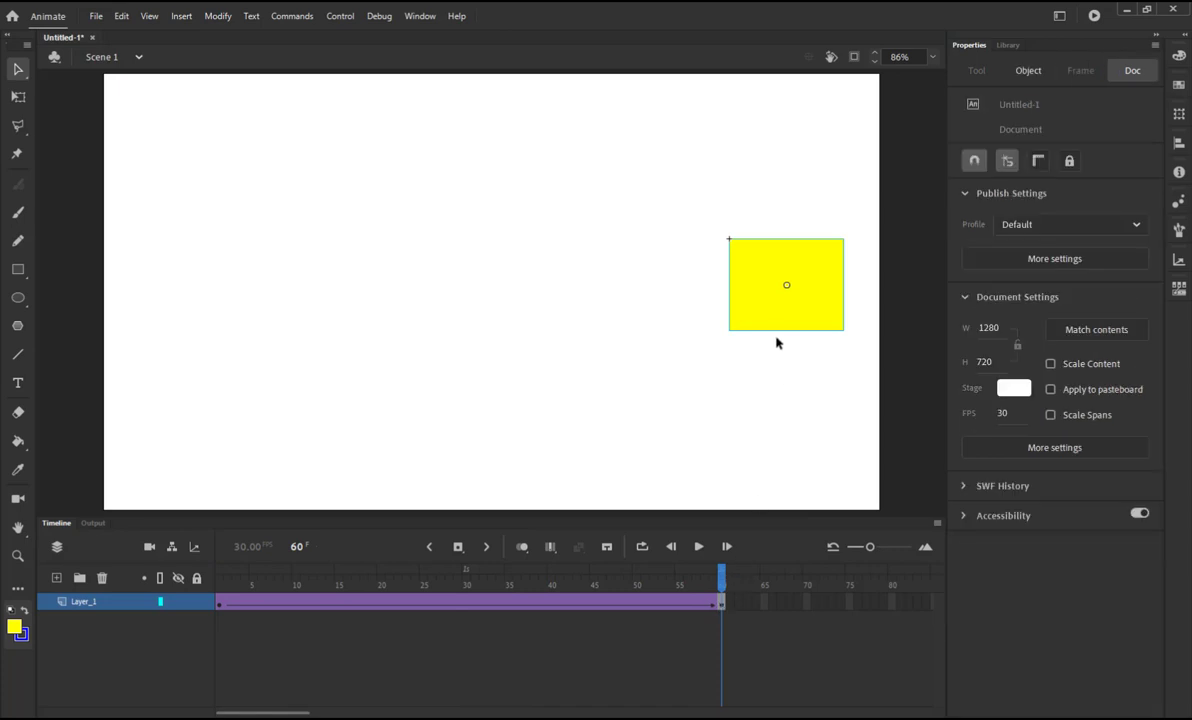
click(788, 318)
key(q)
drag(850, 340, 798, 380)
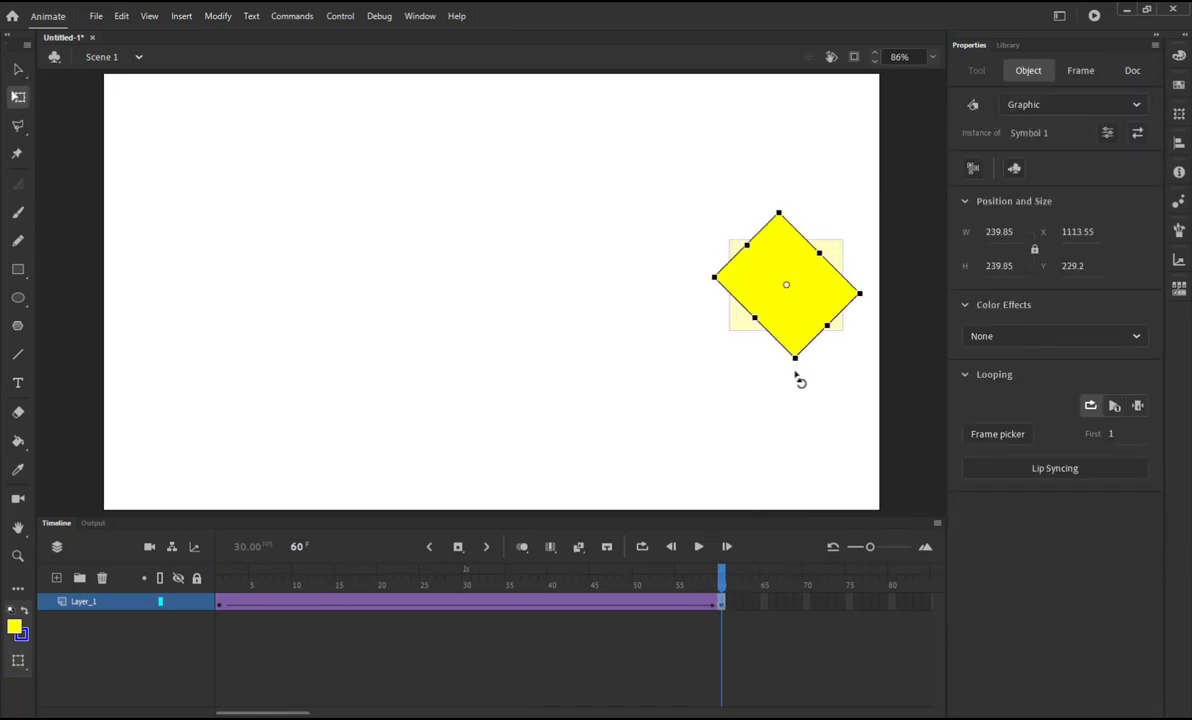
click(644, 585)
drag(621, 577, 219, 568)
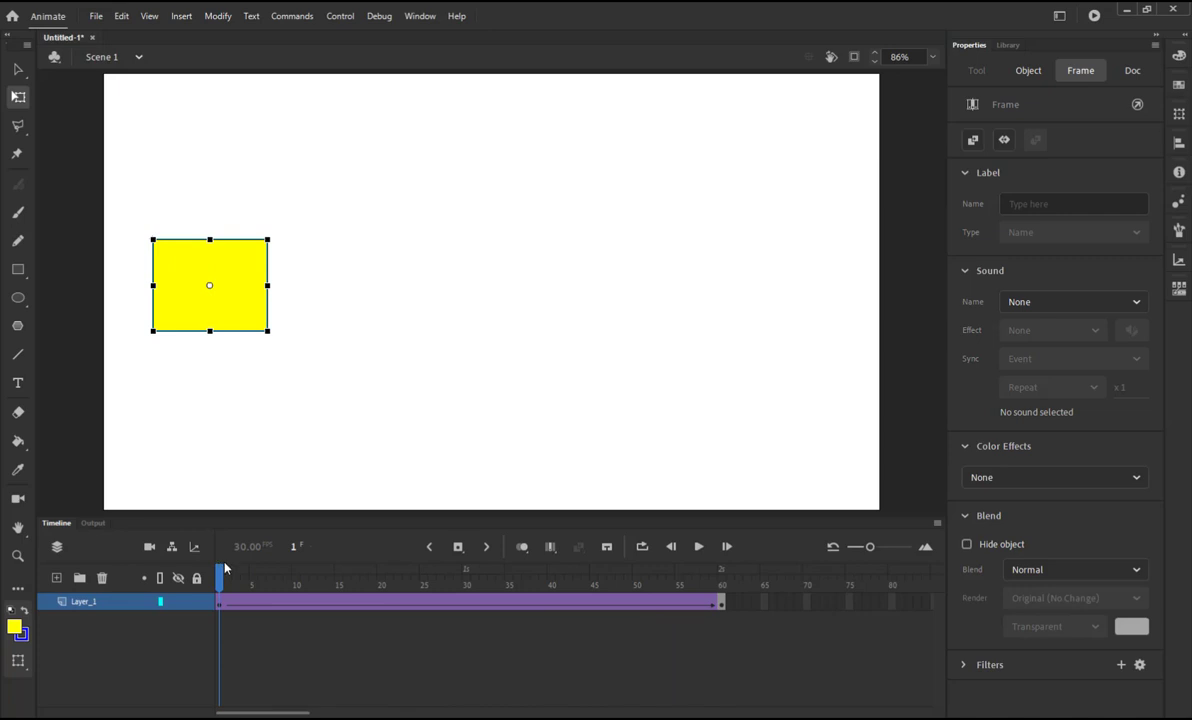
click(304, 68)
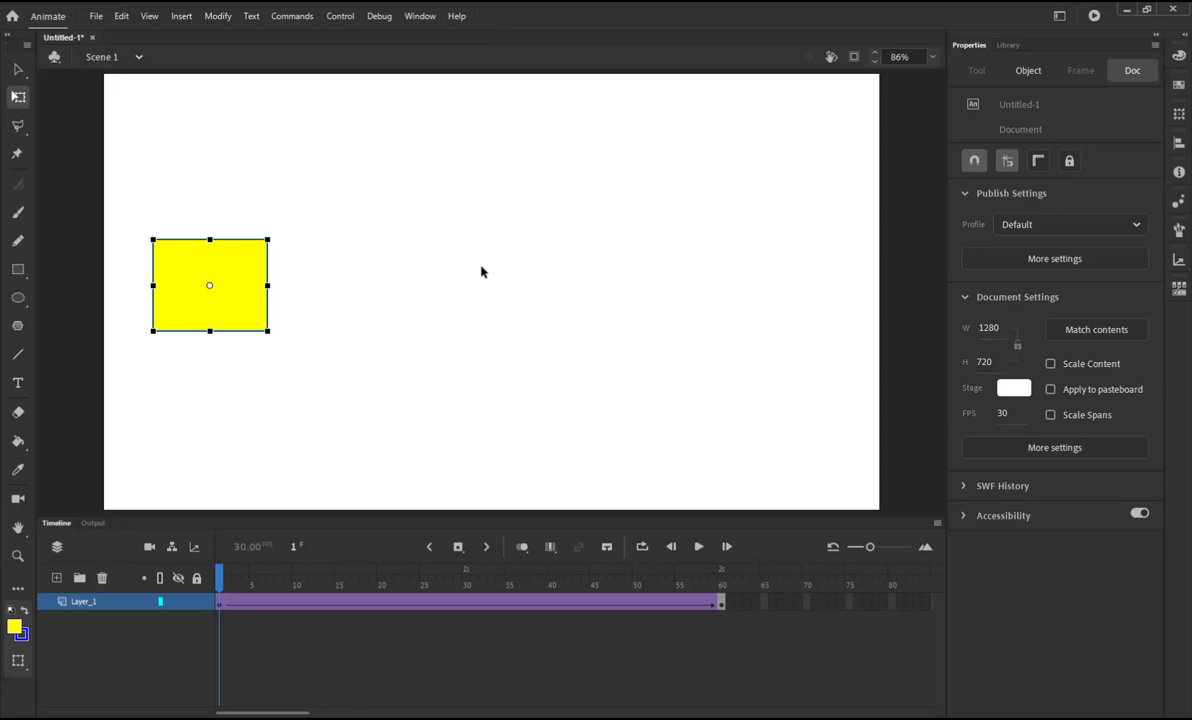
click(230, 286)
click(335, 270)
click(207, 282)
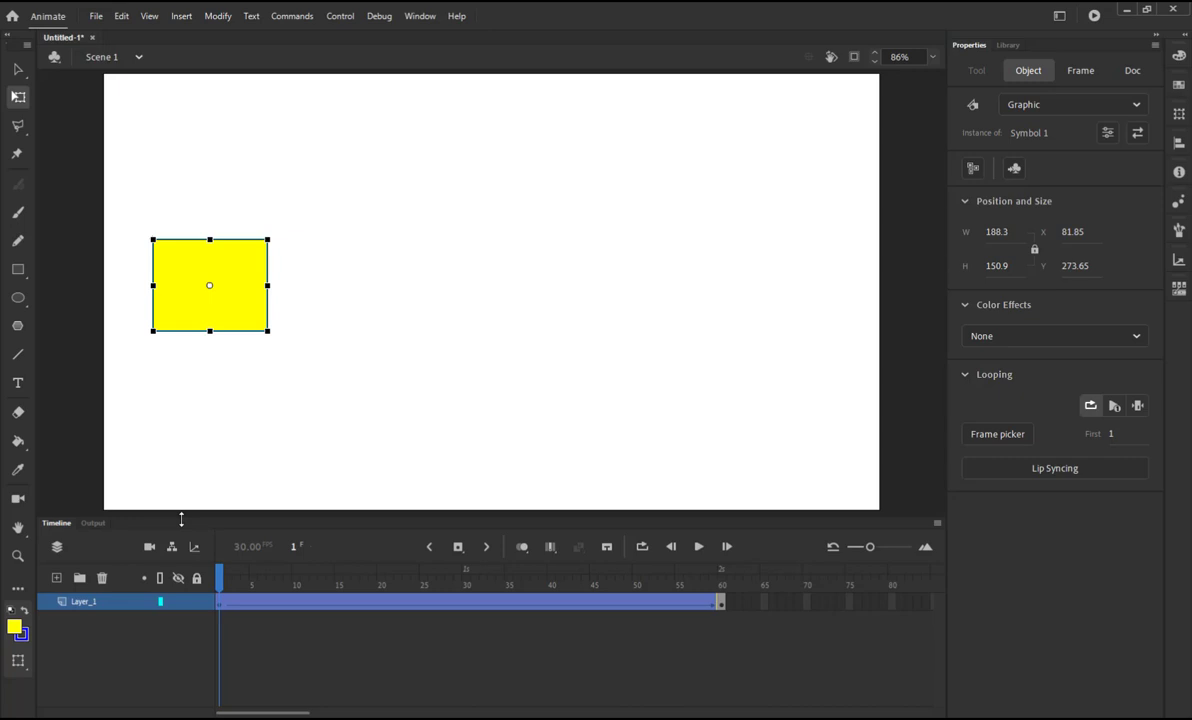
Add a new layer above Layer_1 and draw a freehand wavy path across the stage with the Pencil tool
click(57, 578)
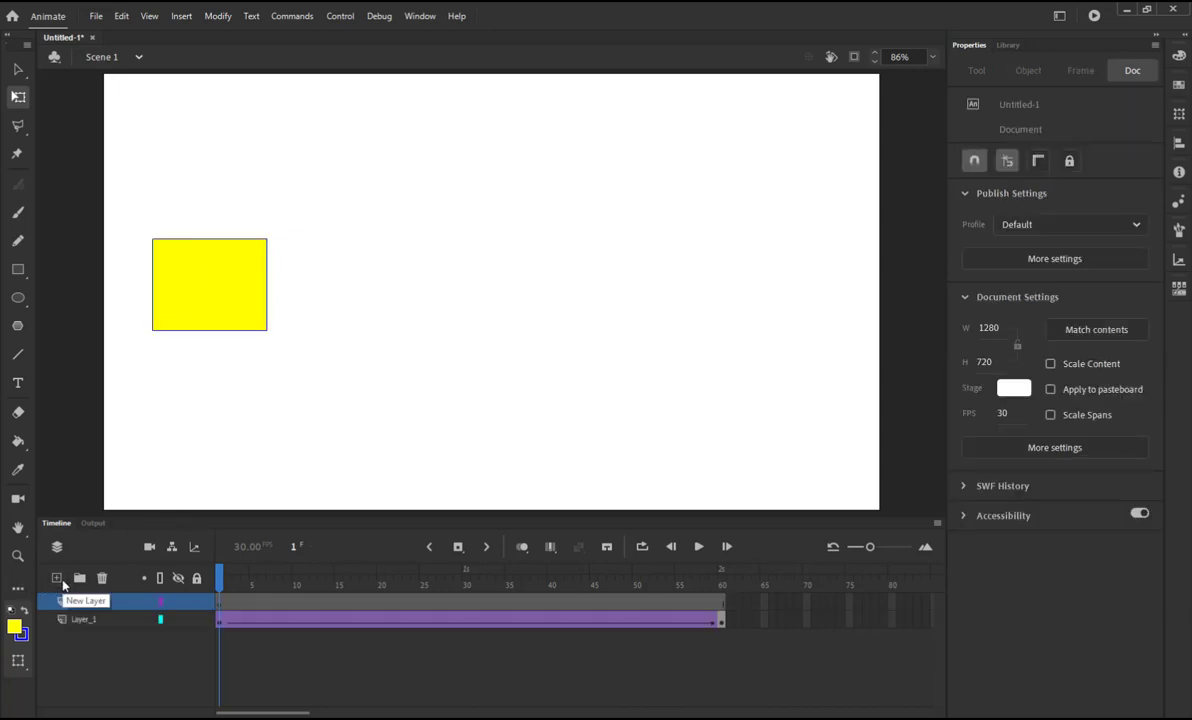
click(18, 240)
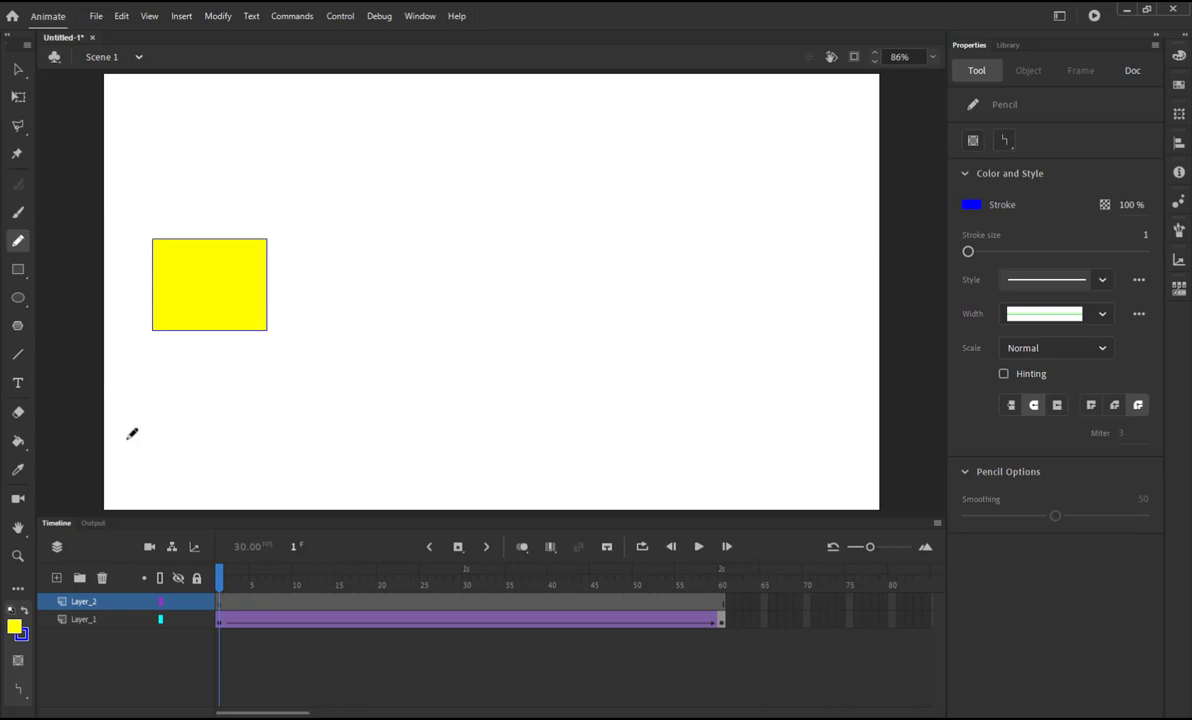
mouse_move(130, 455)
mouse_down()
mouse_move(128, 297)
mouse_move(176, 187)
mouse_move(295, 196)
mouse_move(457, 449)
mouse_move(527, 412)
mouse_move(590, 248)
mouse_move(659, 194)
mouse_move(808, 317)
mouse_move(862, 411)
mouse_up()
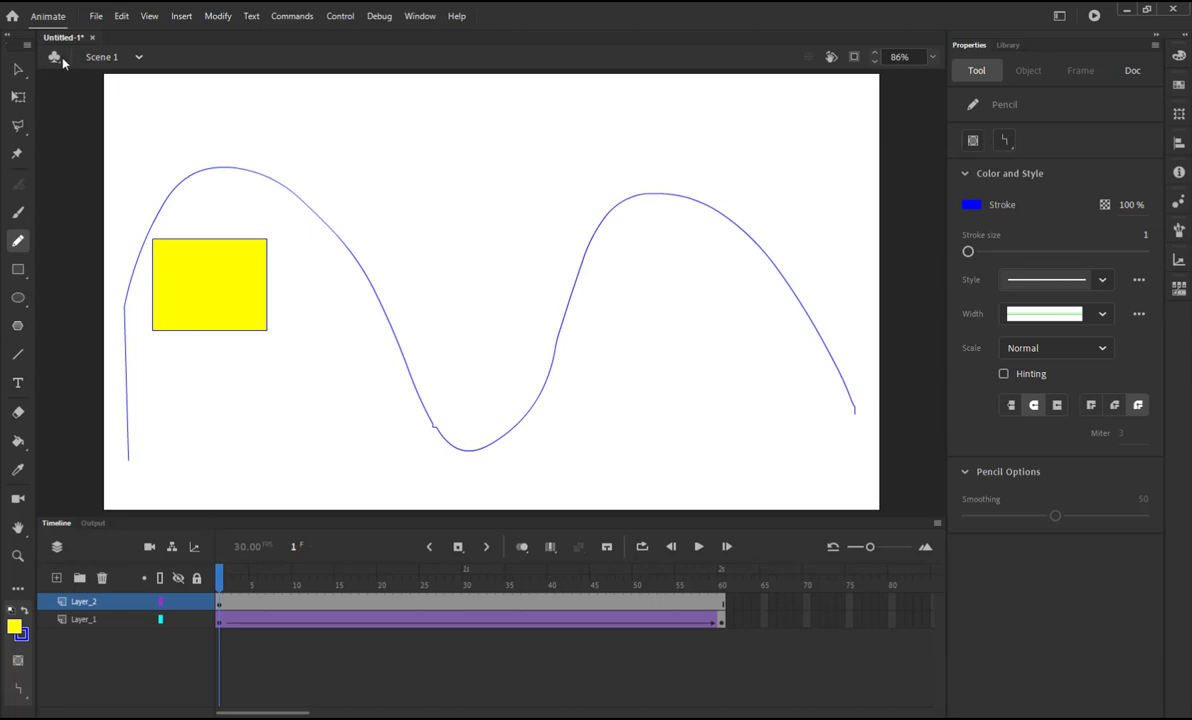
Scale the rectangle instance on frame 1 down to about 69 by 55 px and place it lower on the stage
click(20, 72)
double_click(202, 290)
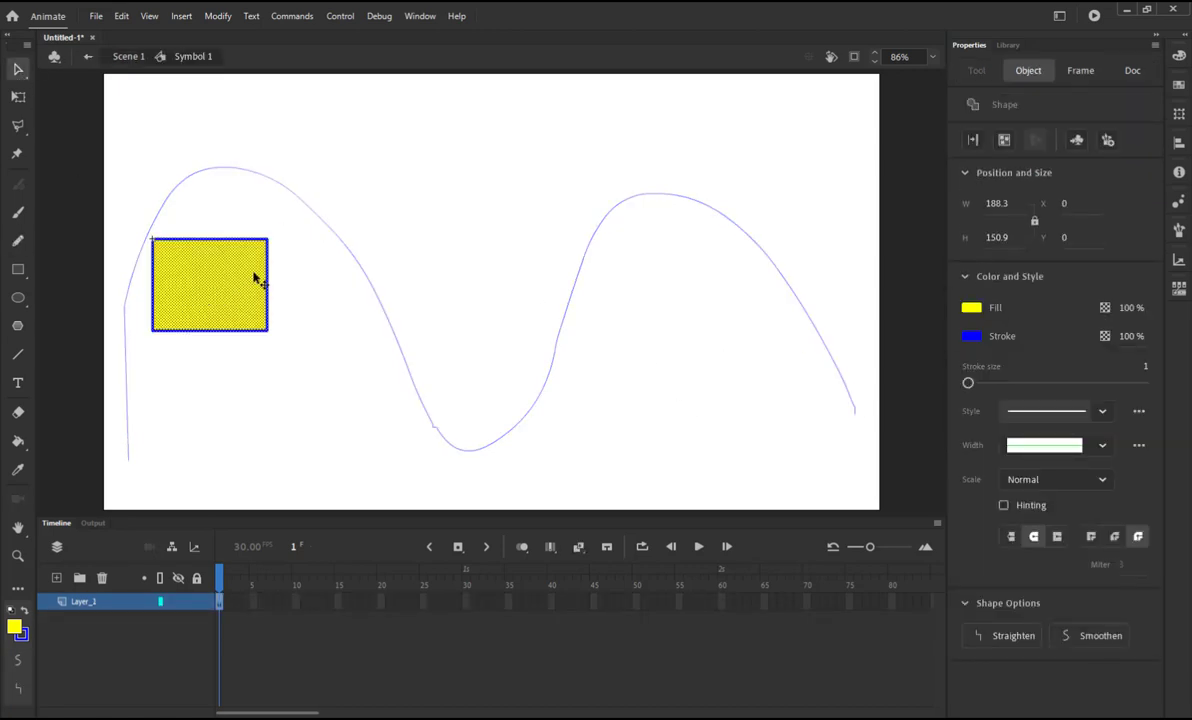
double_click(166, 153)
key(q)
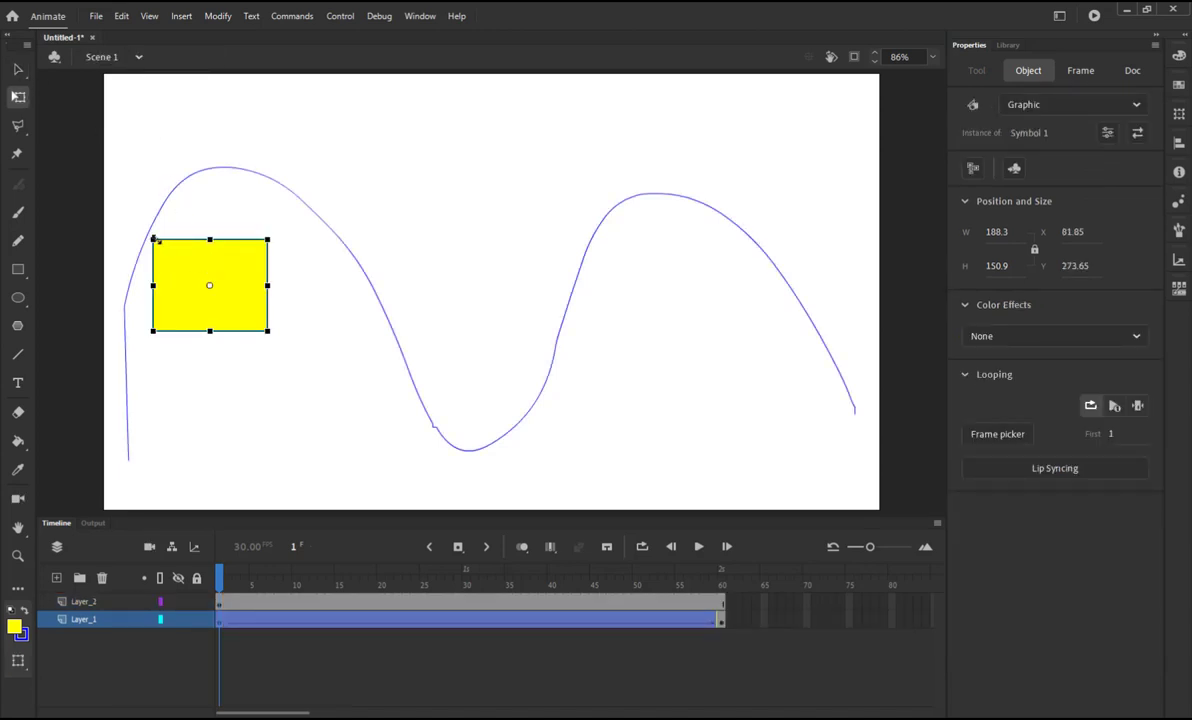
drag(156, 241, 212, 397)
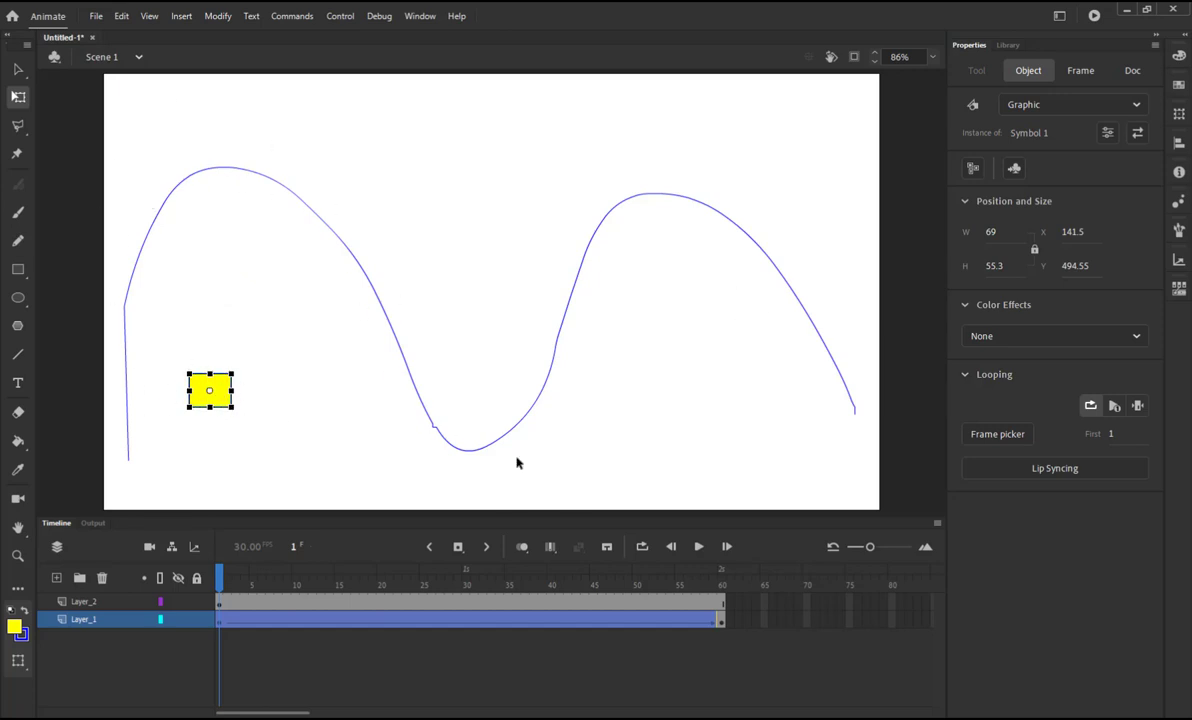
Turn Layer_2 into a guide layer and nest Layer_1 under it so the path becomes its motion guide
click(148, 645)
click(96, 605)
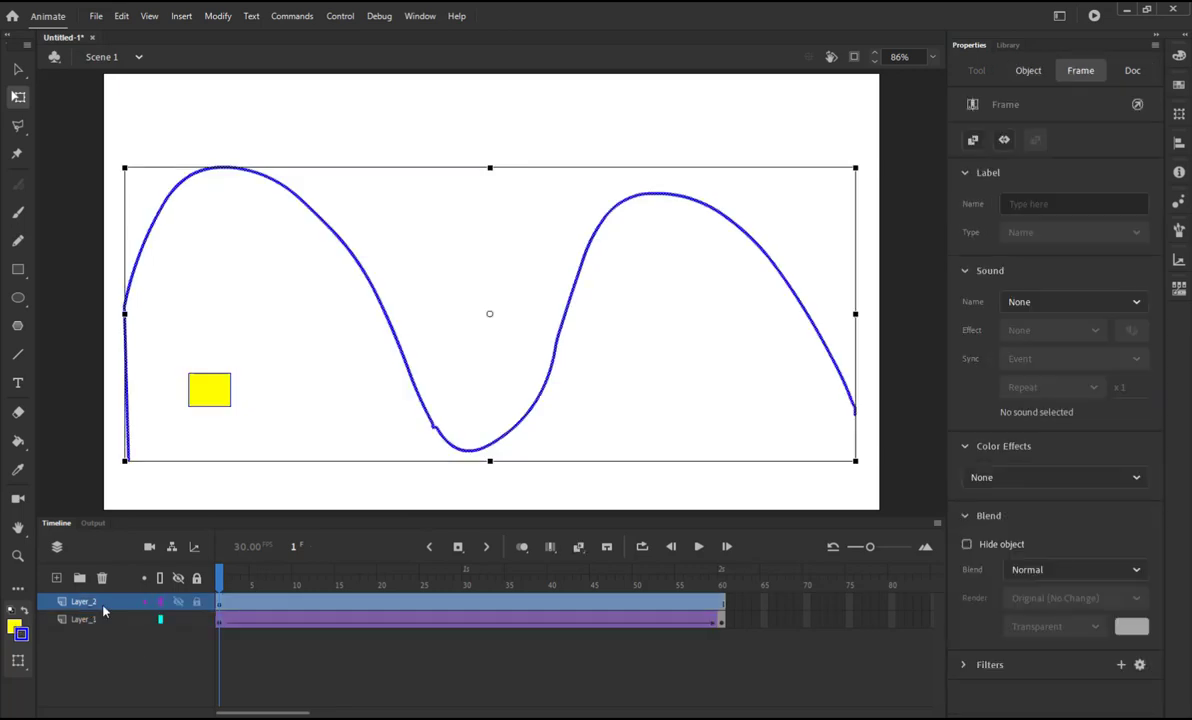
right_click(104, 611)
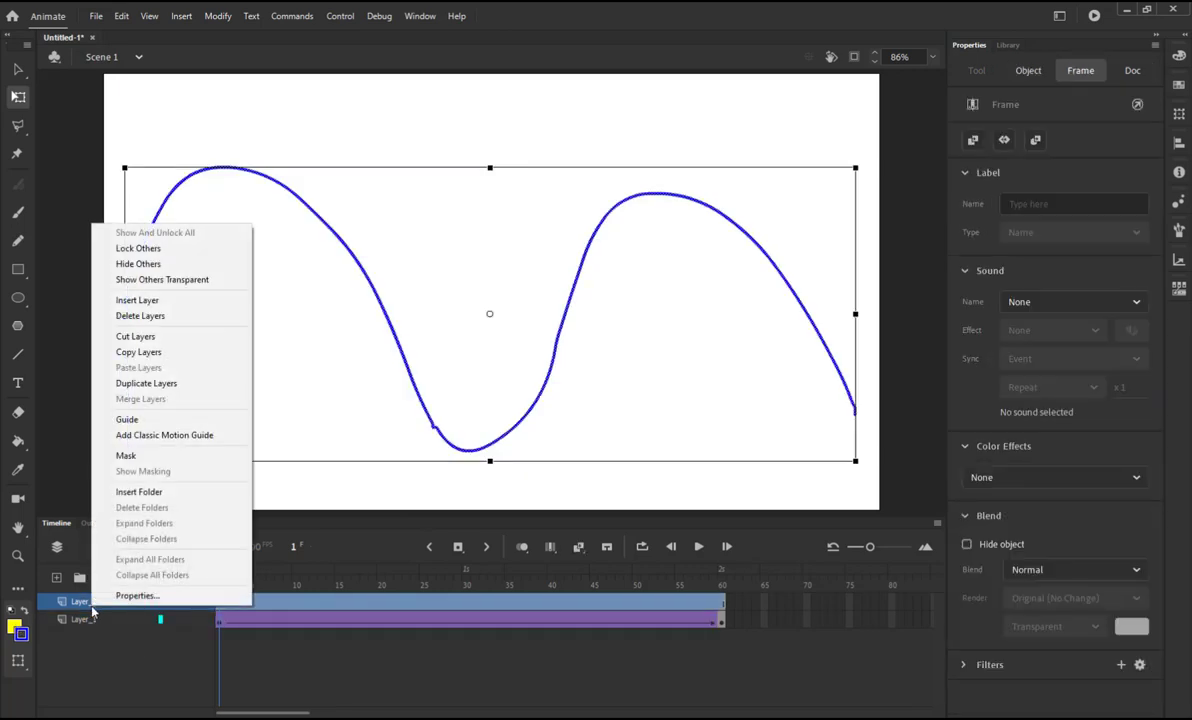
click(131, 420)
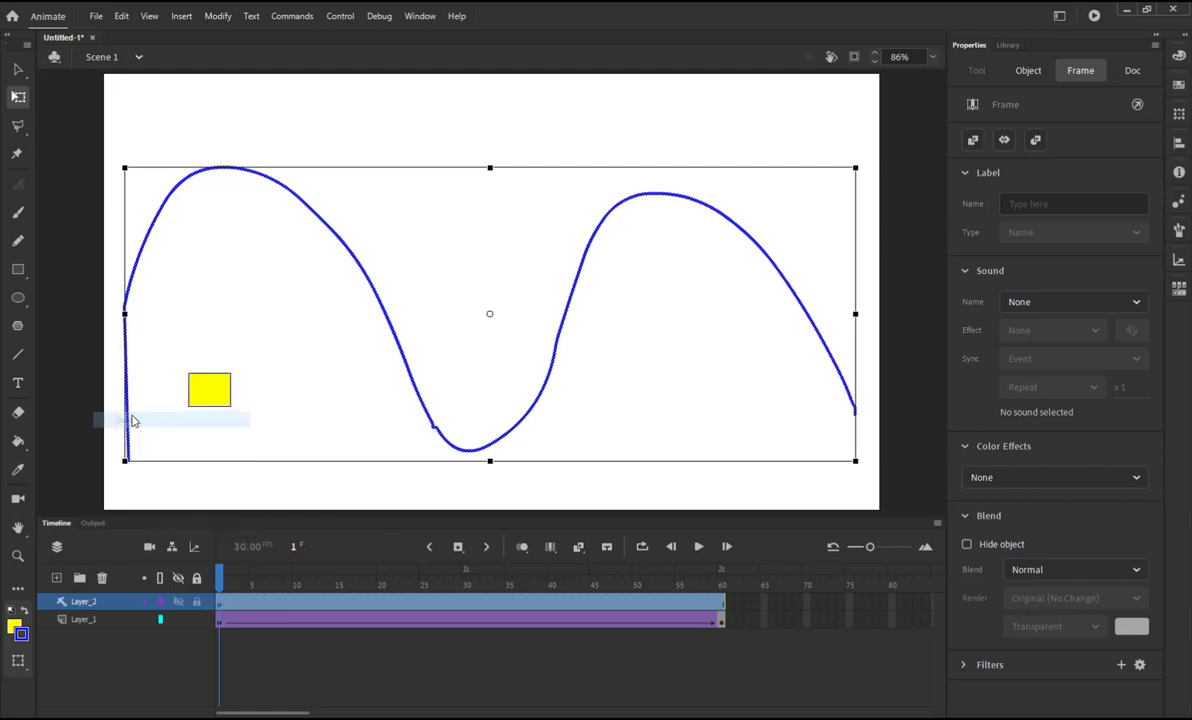
click(80, 621)
drag(80, 625, 100, 619)
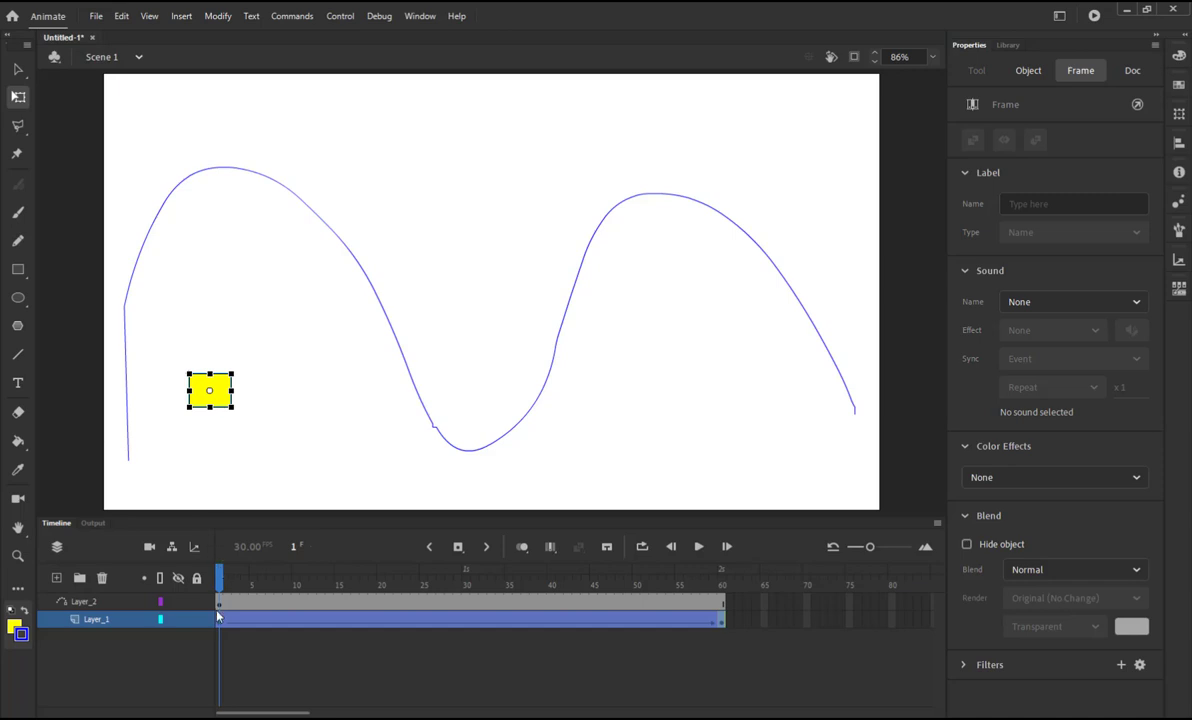
Snap the rectangle to the path's start on frame 1 and, scaled down to about 64 by 64 px, to its end on frame 60
drag(212, 396, 137, 468)
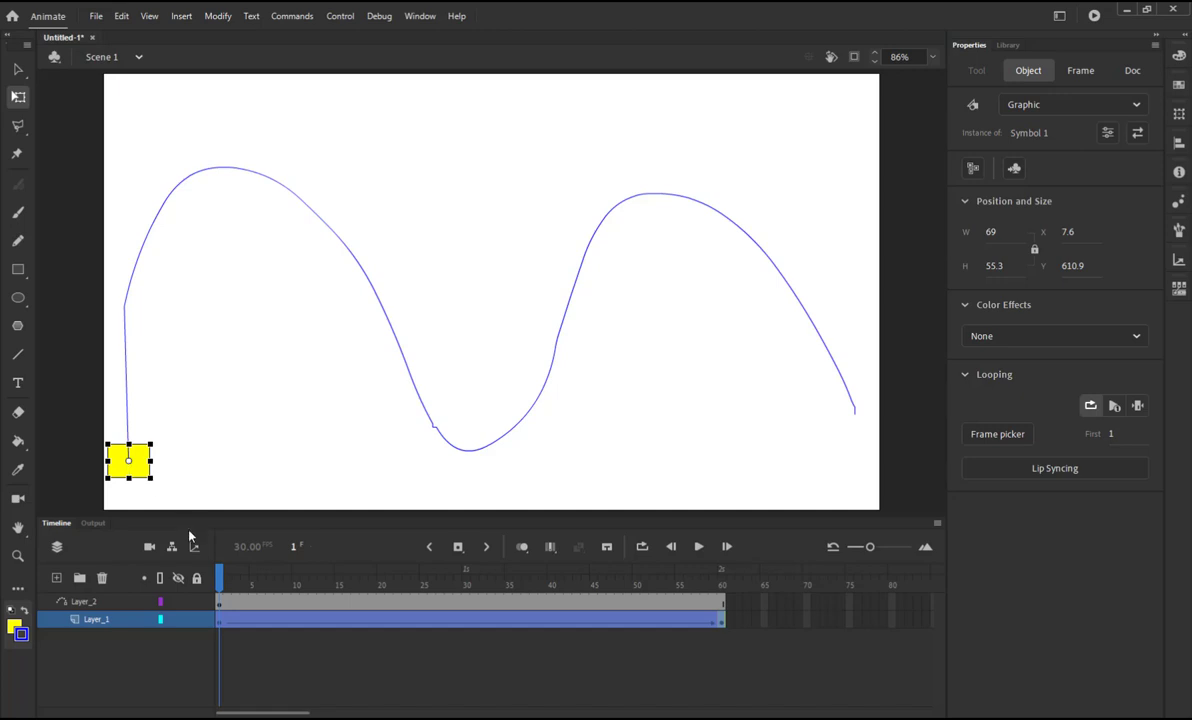
drag(228, 578, 722, 578)
click(788, 298)
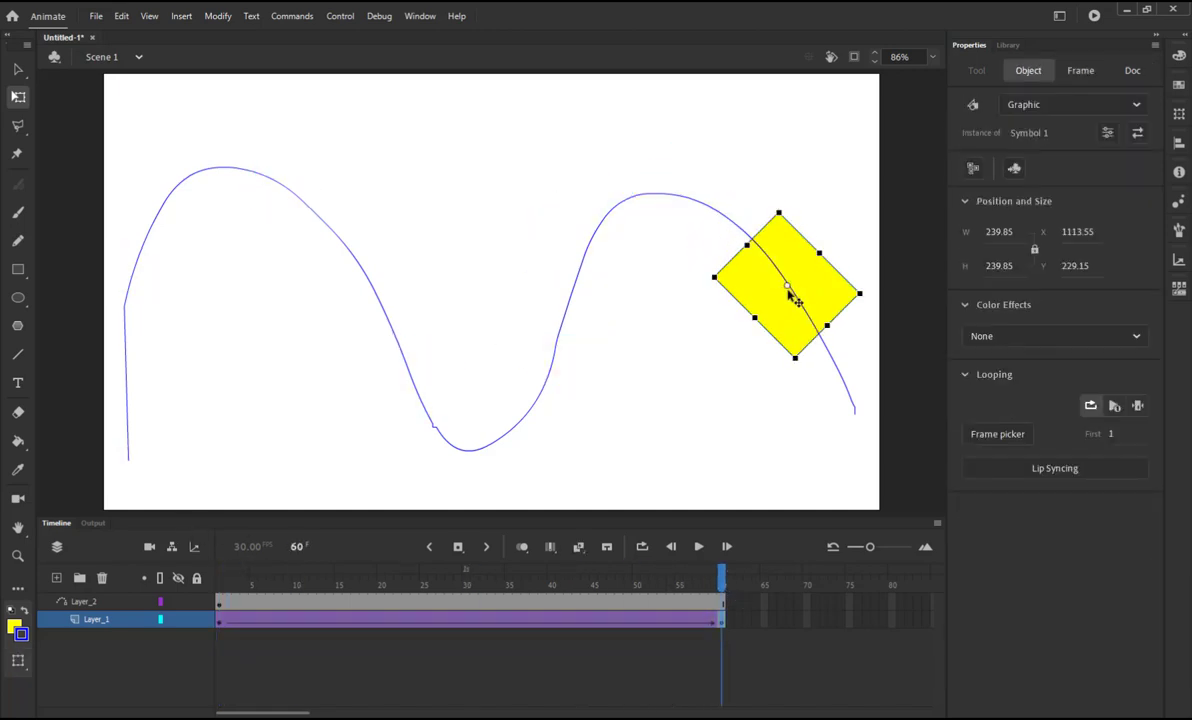
drag(788, 309, 858, 428)
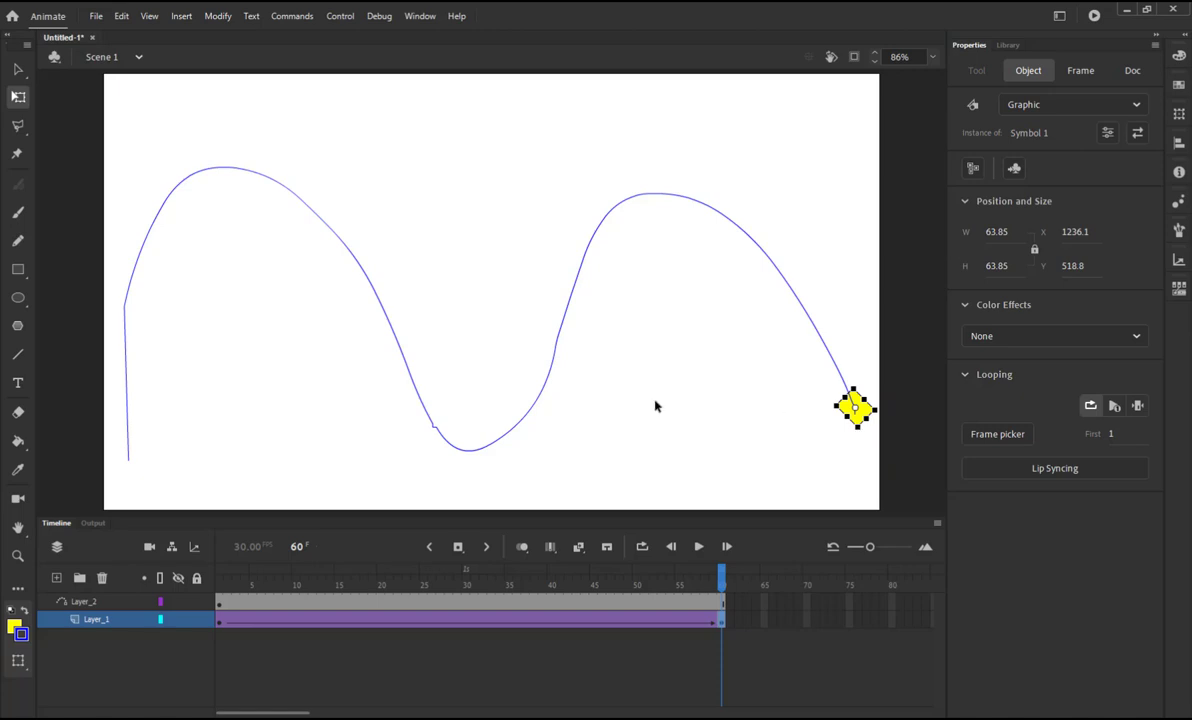
Play and scrub the timeline to examine how the rectangle follows the guide path
drag(722, 585, 213, 650)
click(213, 650)
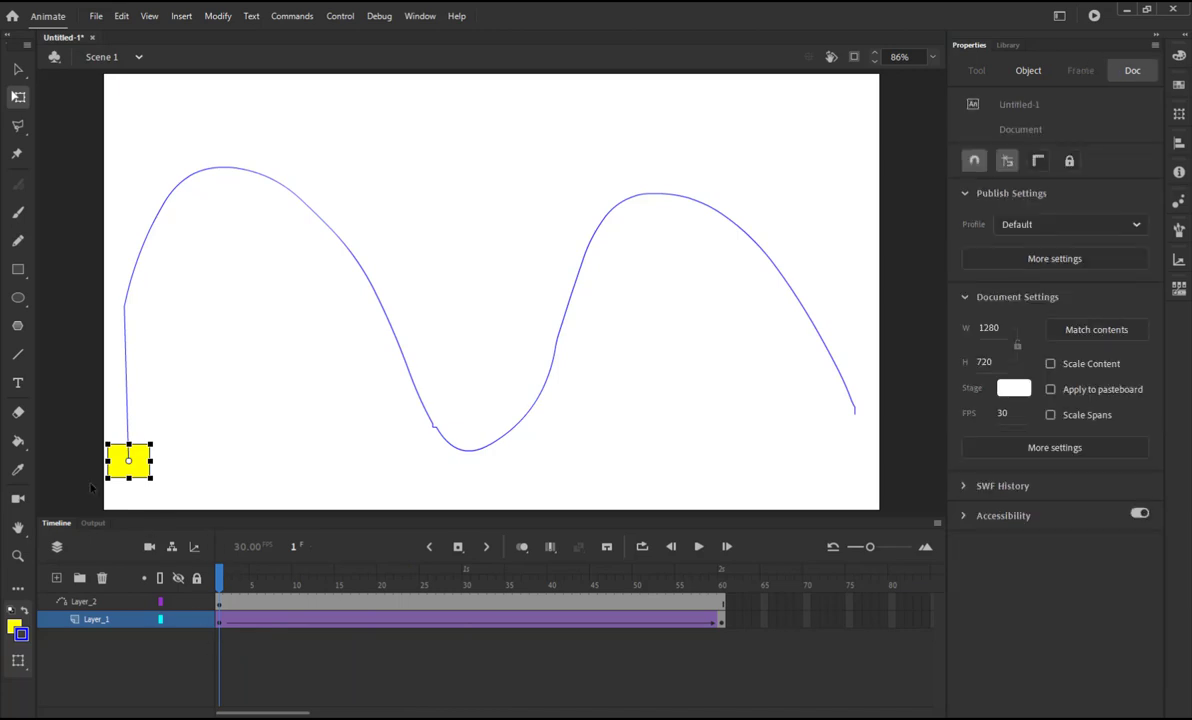
click(699, 547)
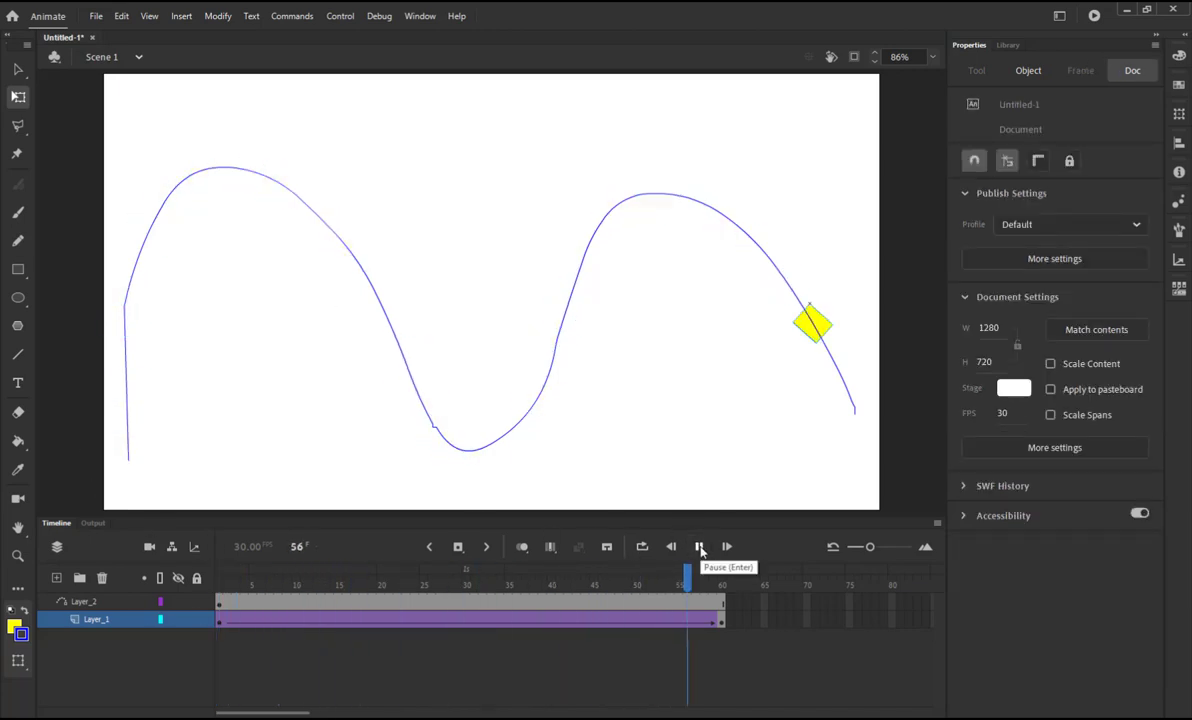
click(699, 547)
click(699, 547)
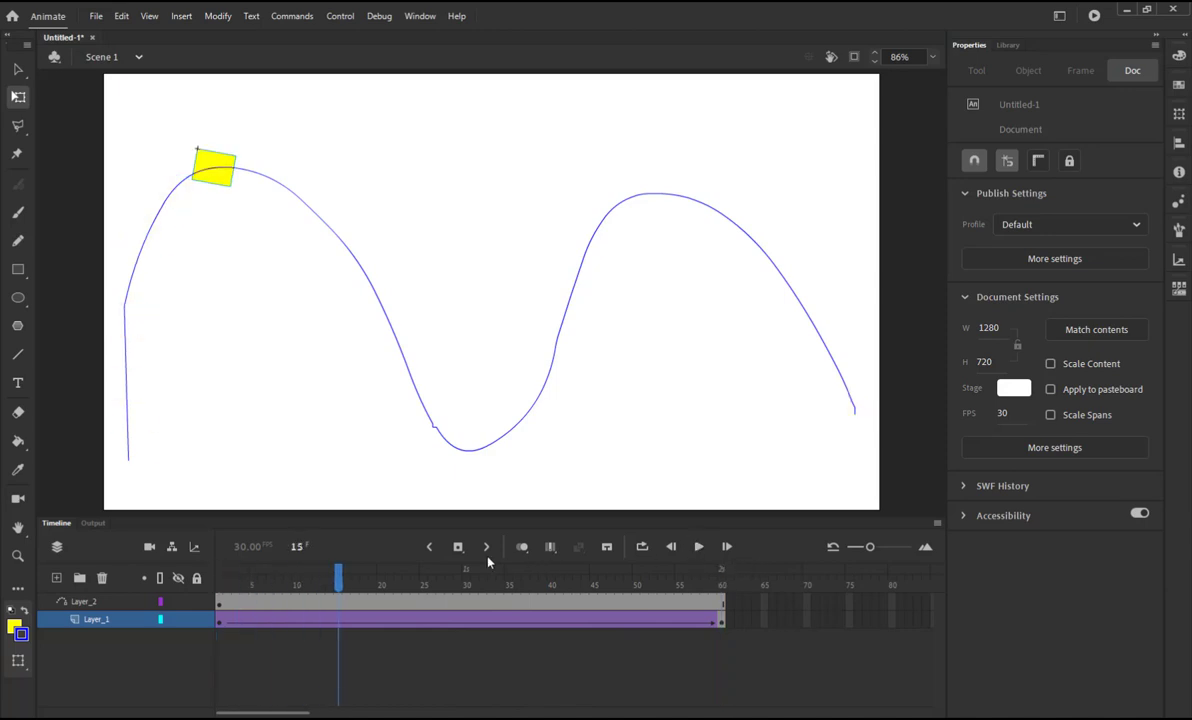
drag(312, 540, 733, 597)
drag(675, 596, 535, 596)
Turn on Orient to path for the classic tween on Layer_1
click(492, 620)
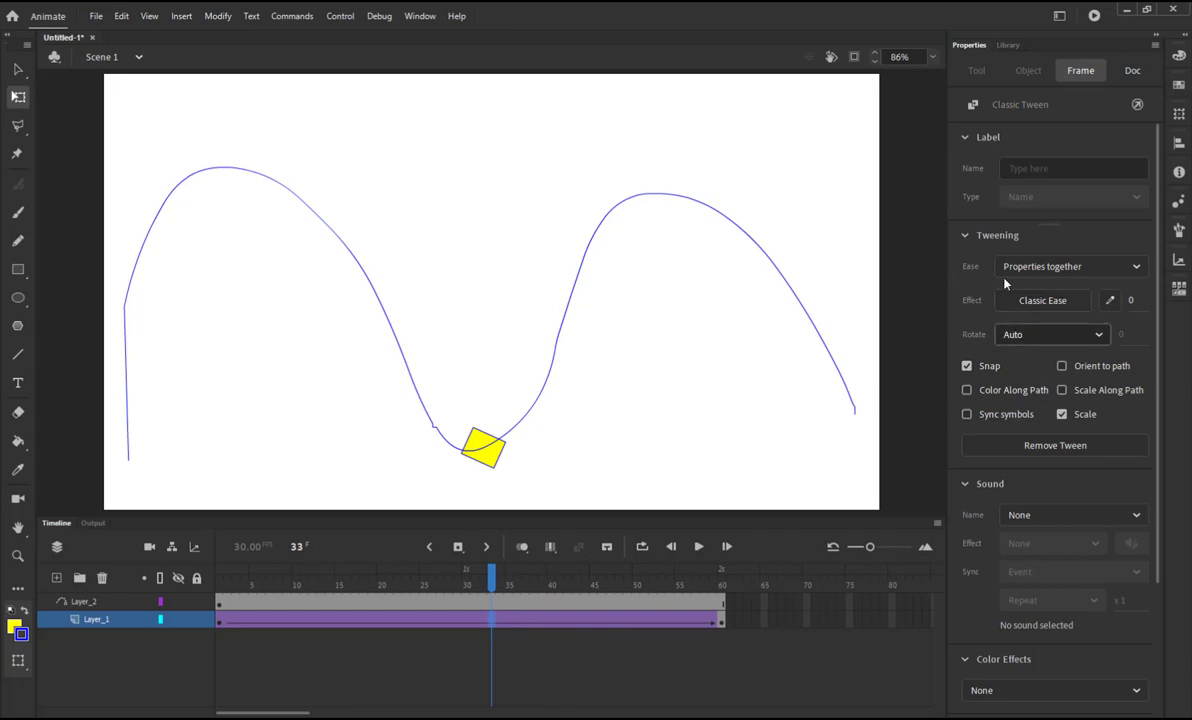
click(1075, 375)
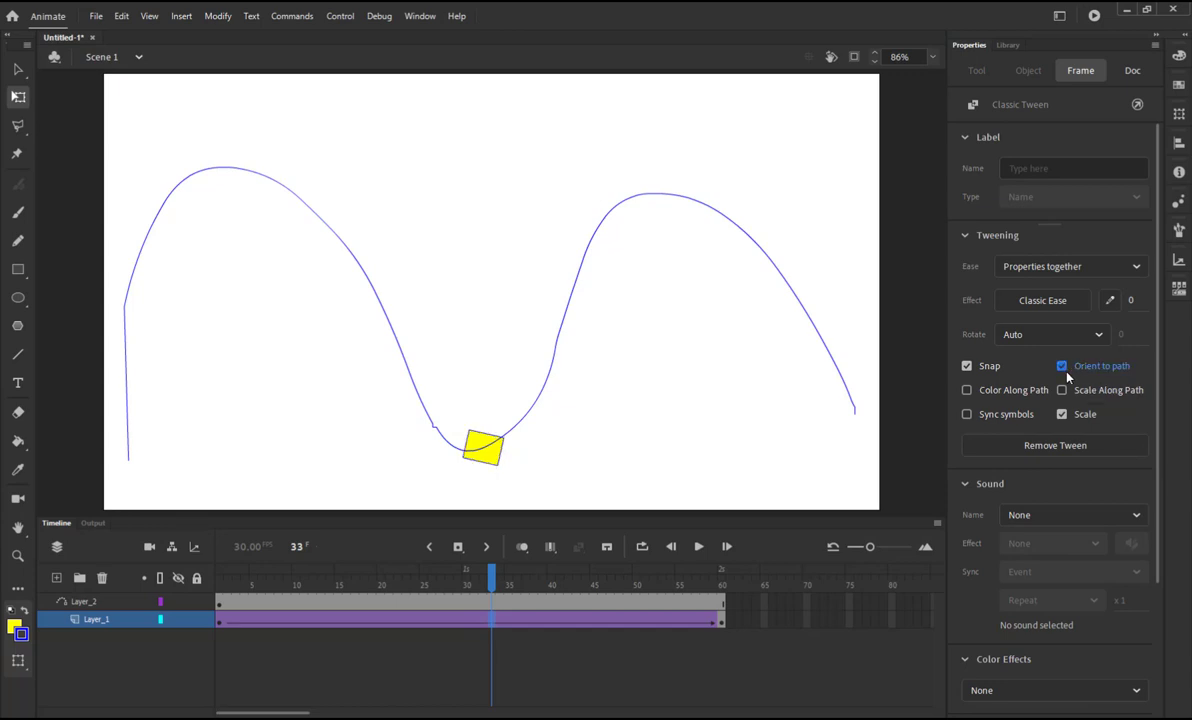
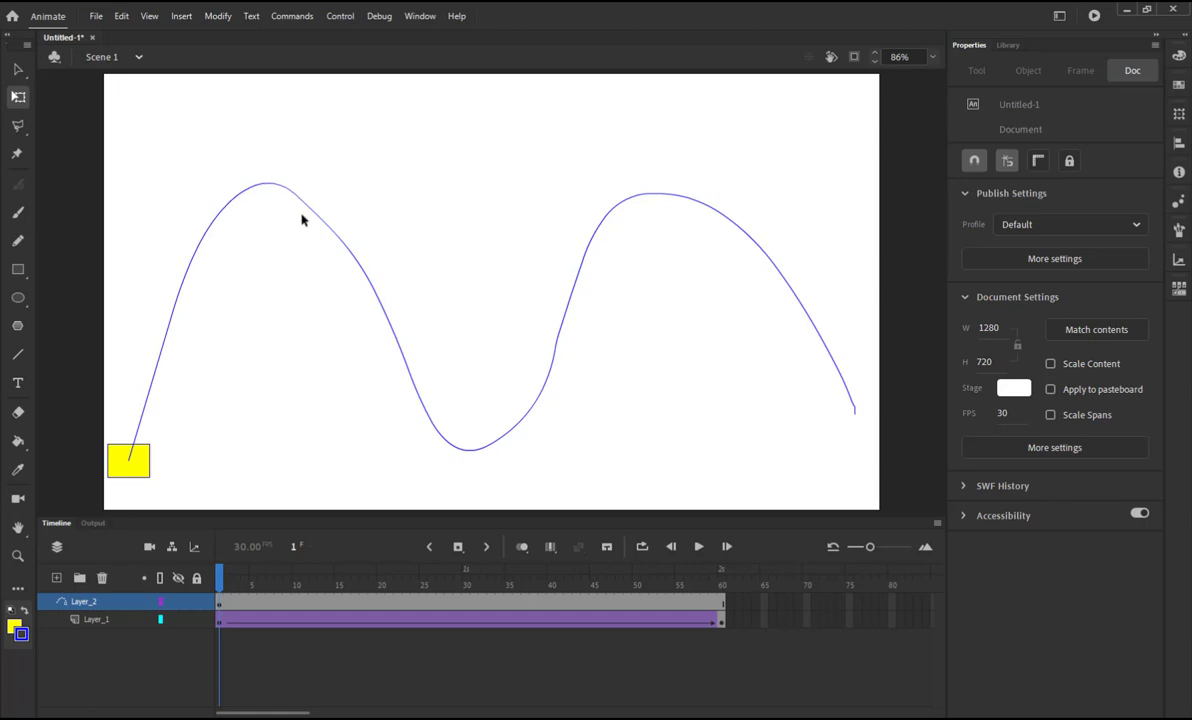
Reshape the descending side of the guide path's first hump and give the whole path the blue-to-gold gradient stroke
drag(322, 221, 340, 223)
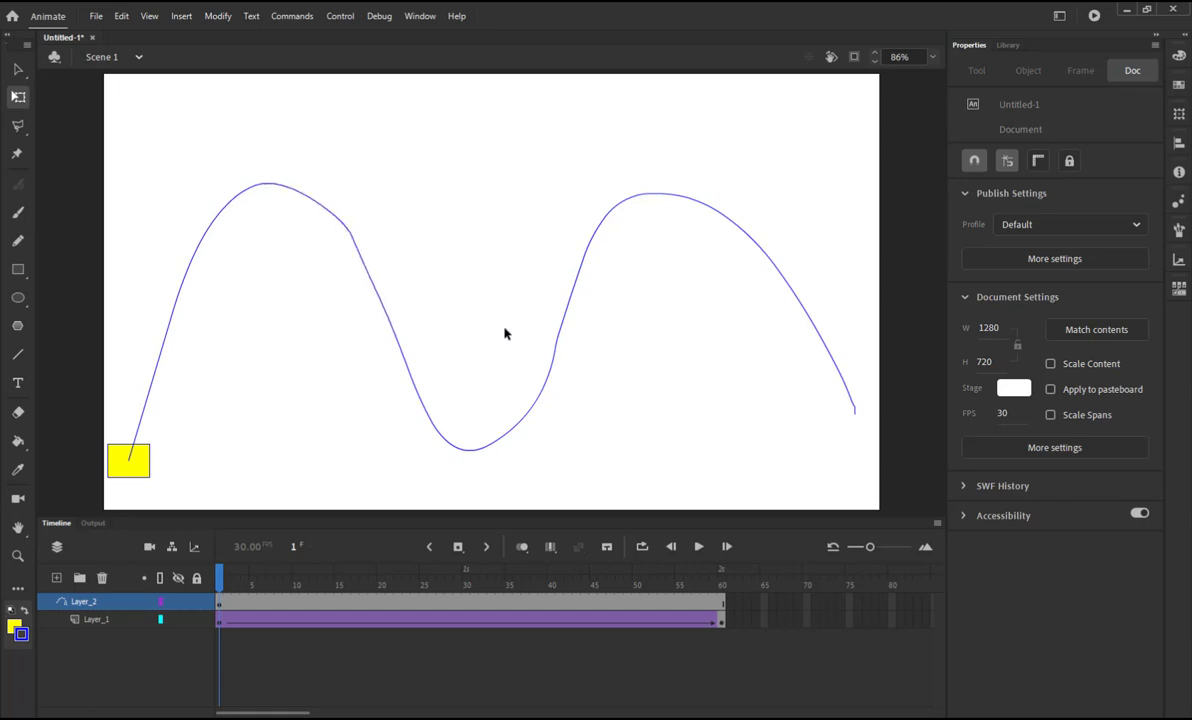
double_click(163, 366)
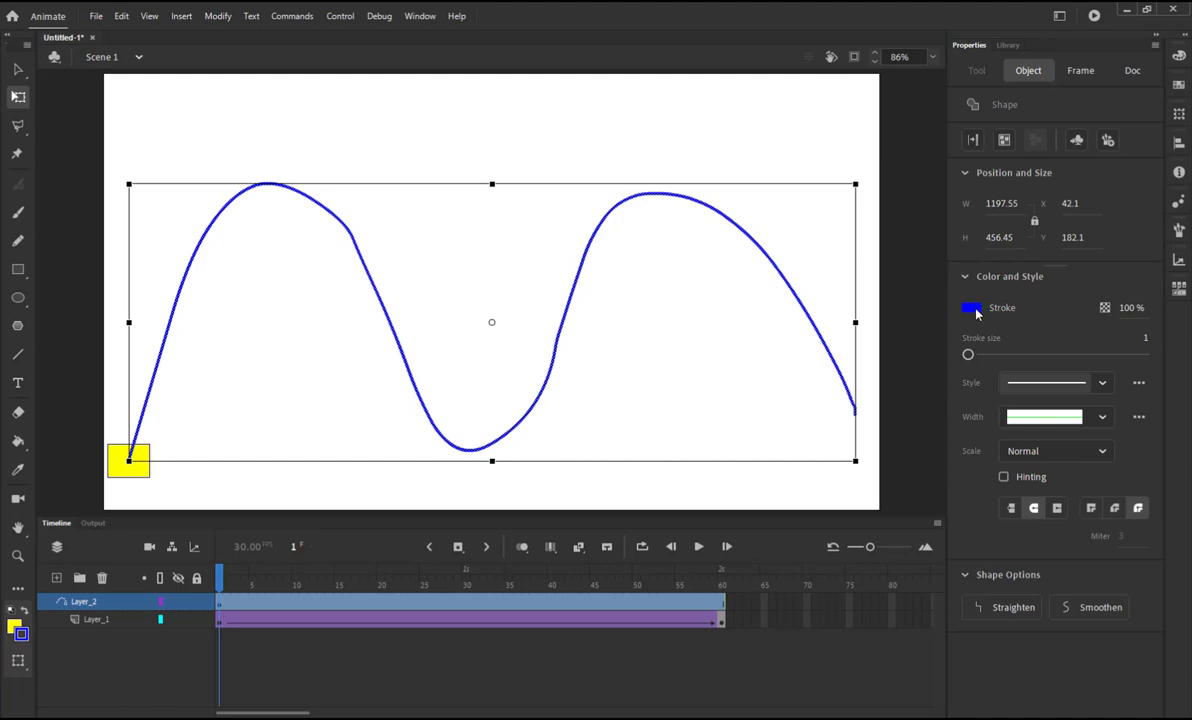
click(972, 308)
click(795, 460)
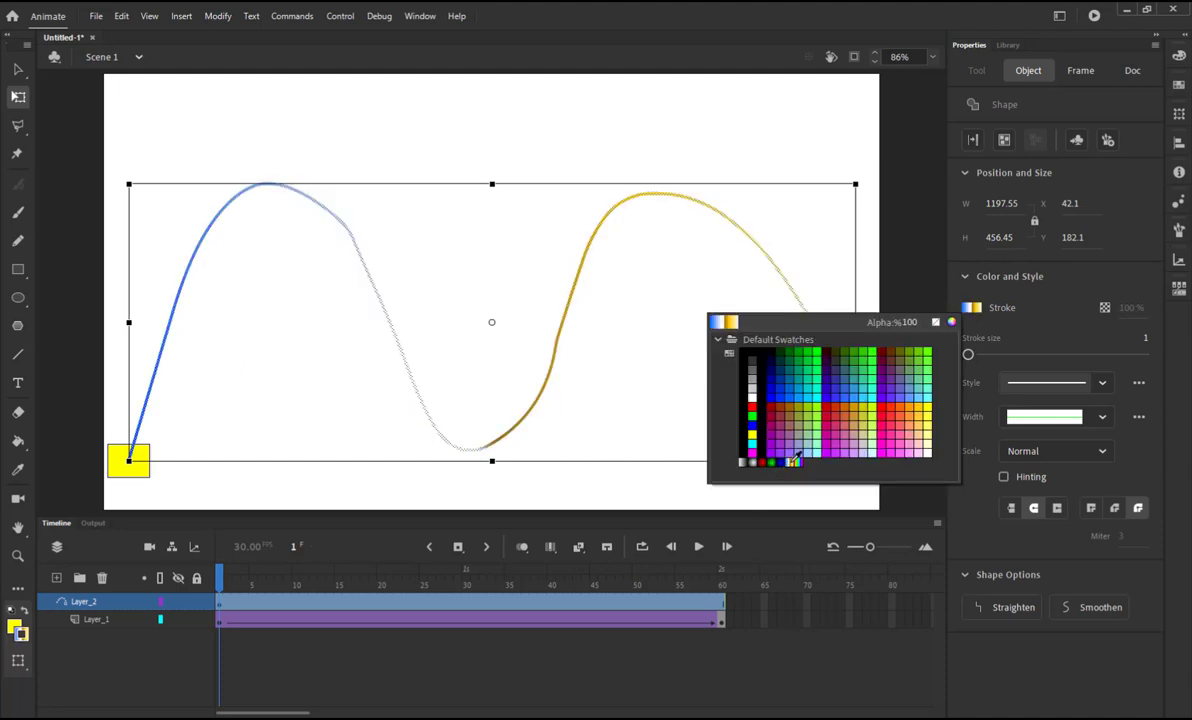
click(690, 435)
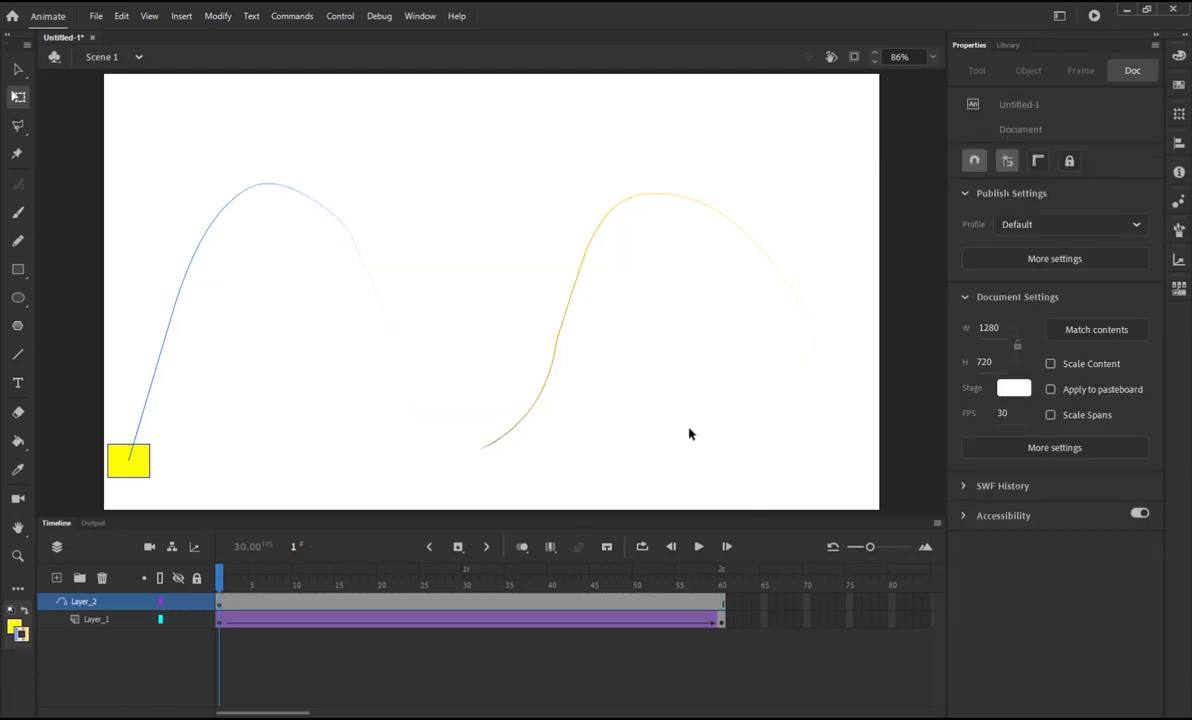
Set the stroke size of the whole guide path to 10
double_click(535, 407)
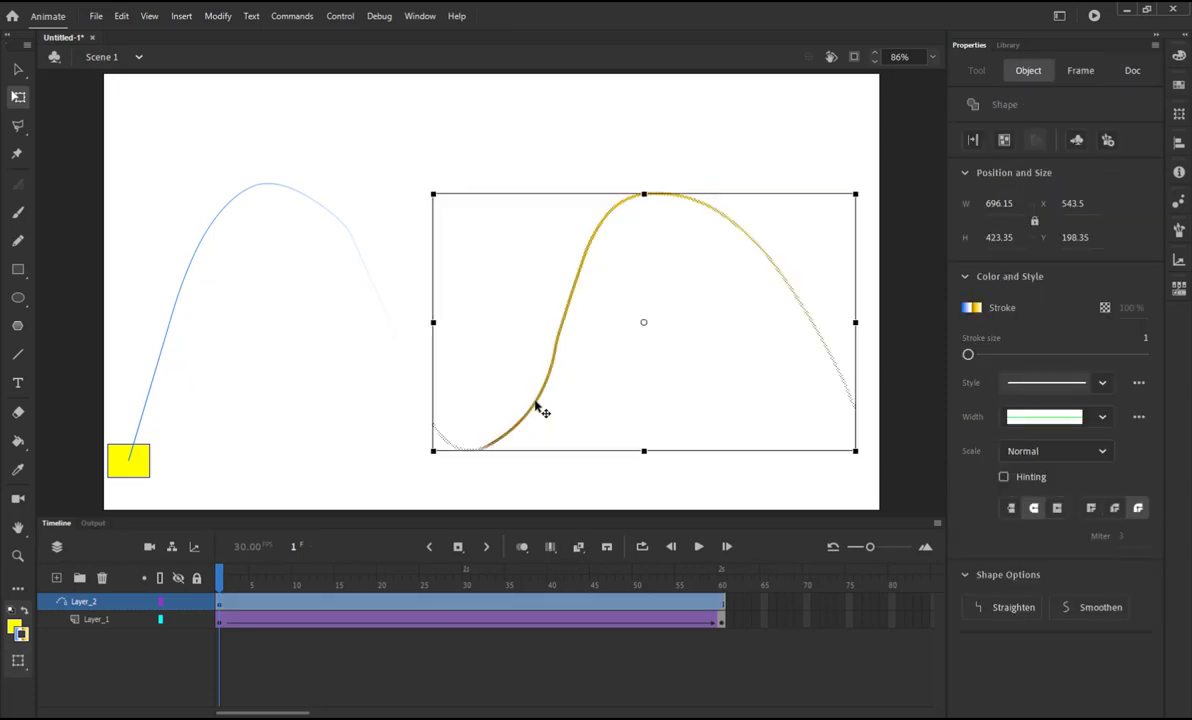
click(1104, 417)
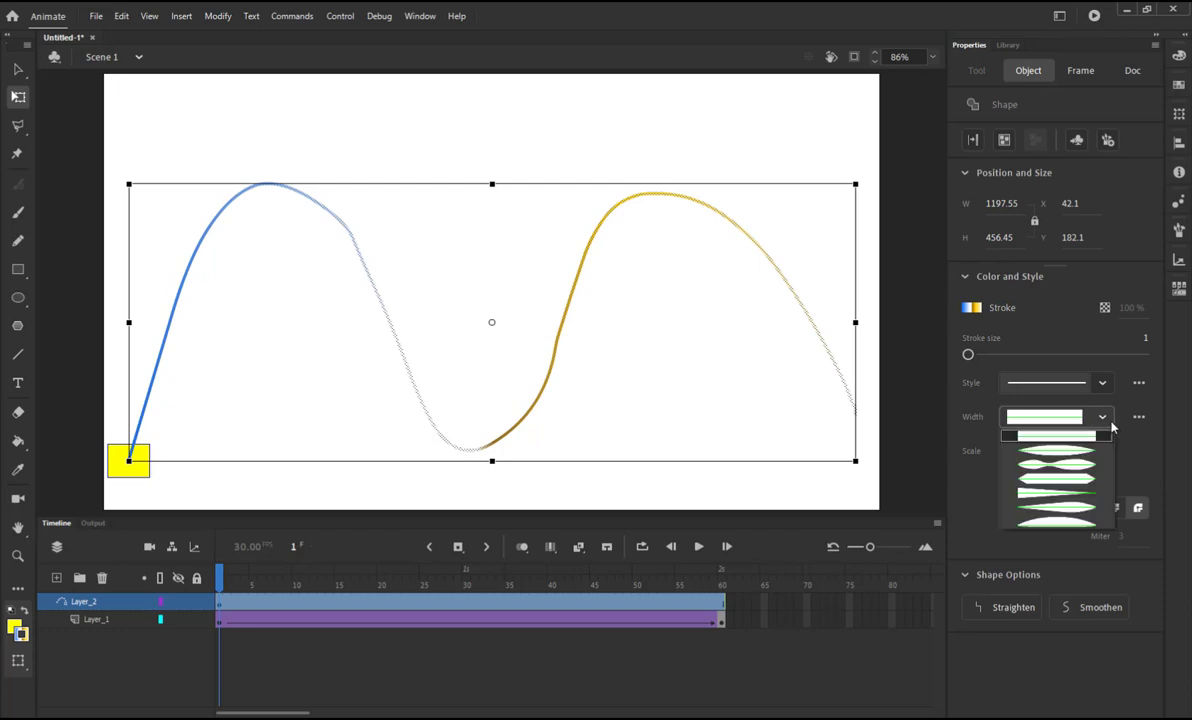
click(1010, 412)
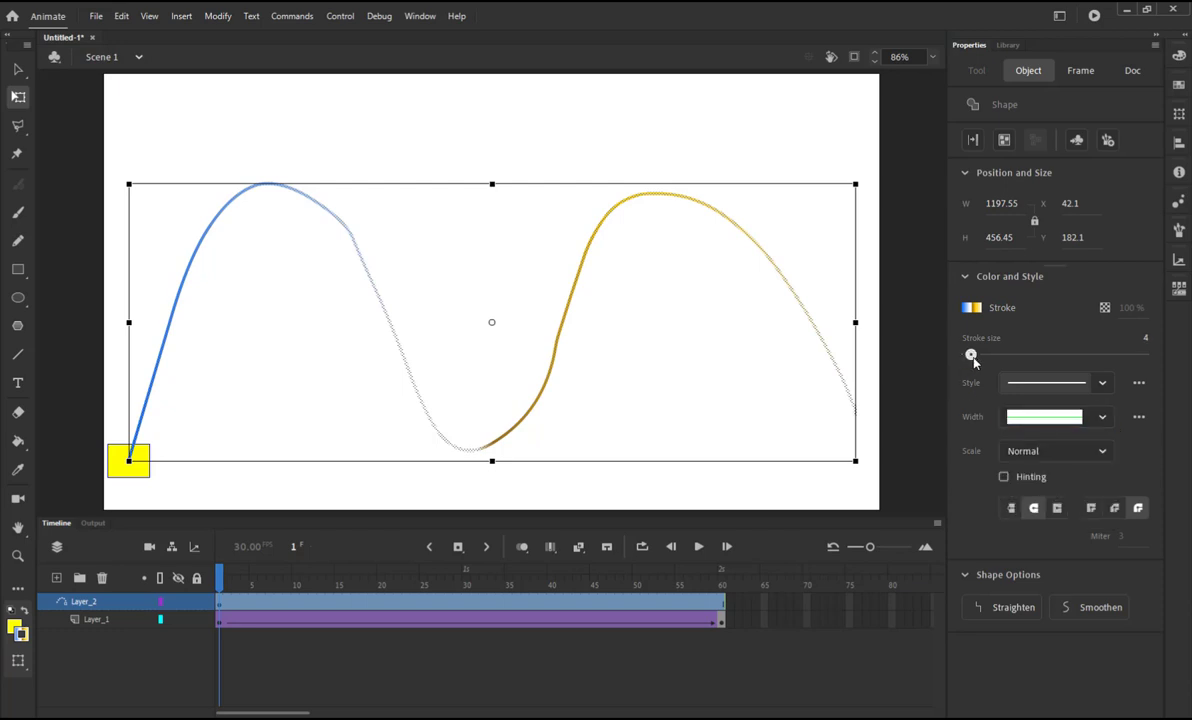
drag(970, 356, 977, 357)
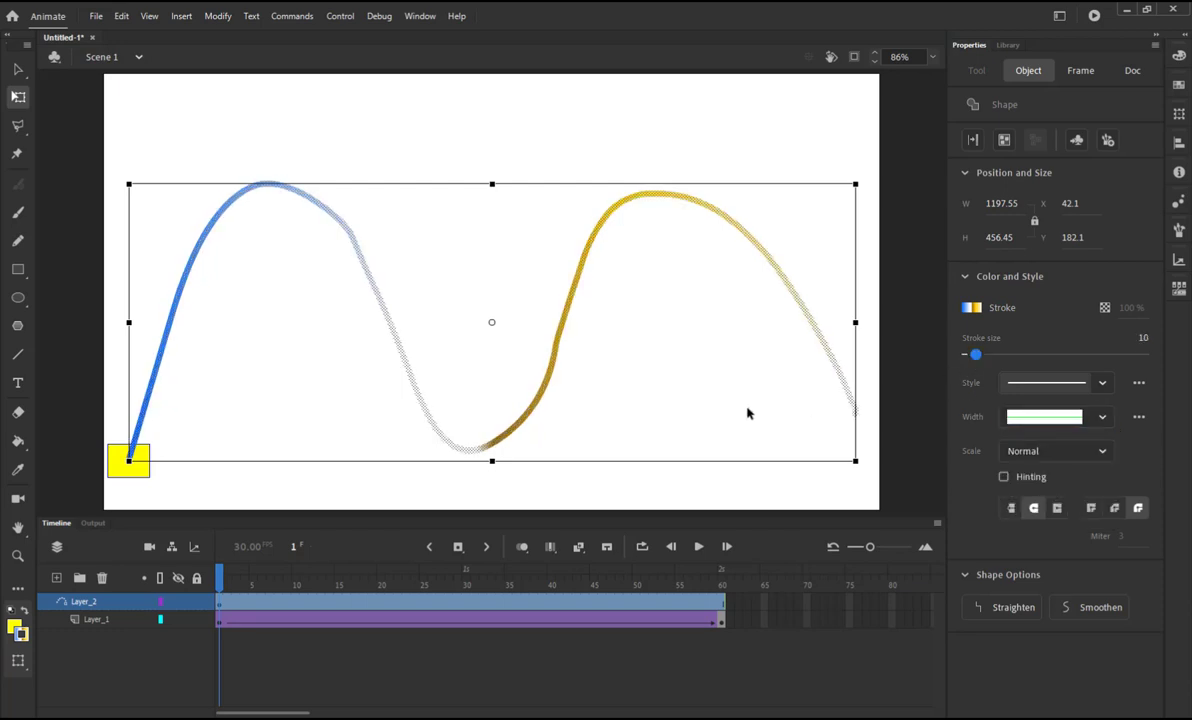
click(587, 437)
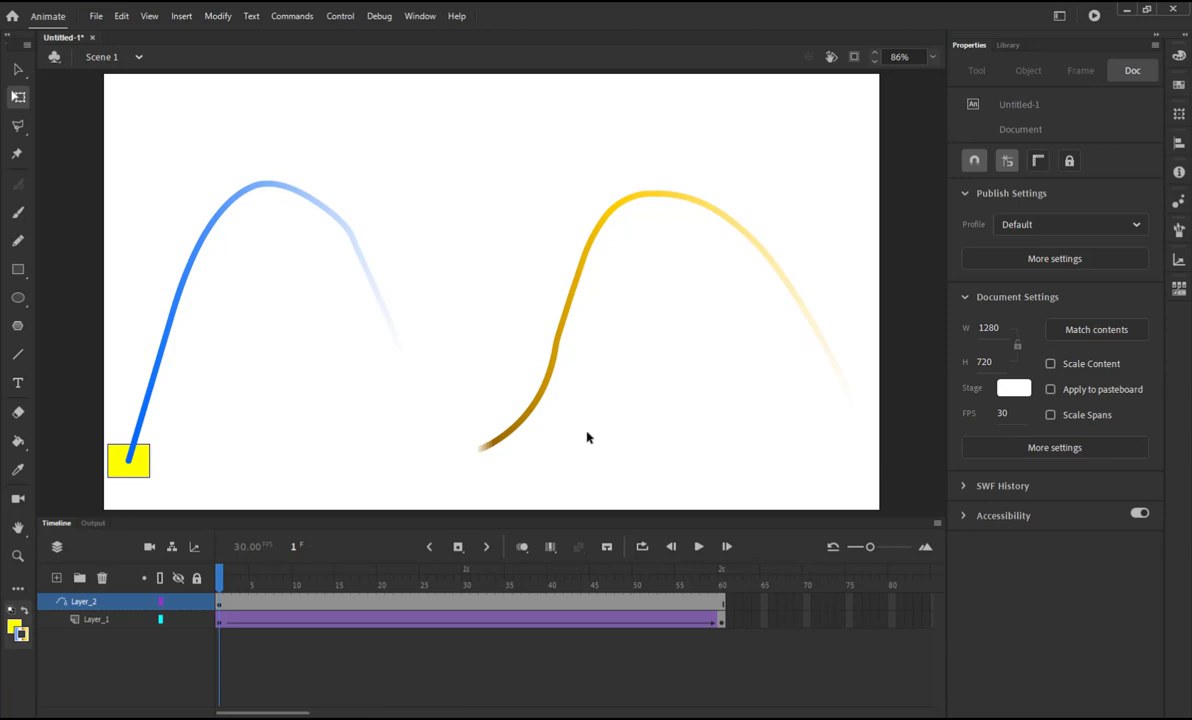
Turn on Color Along Path for the Layer_1 tween and scrub the timeline to review the color effect
click(487, 619)
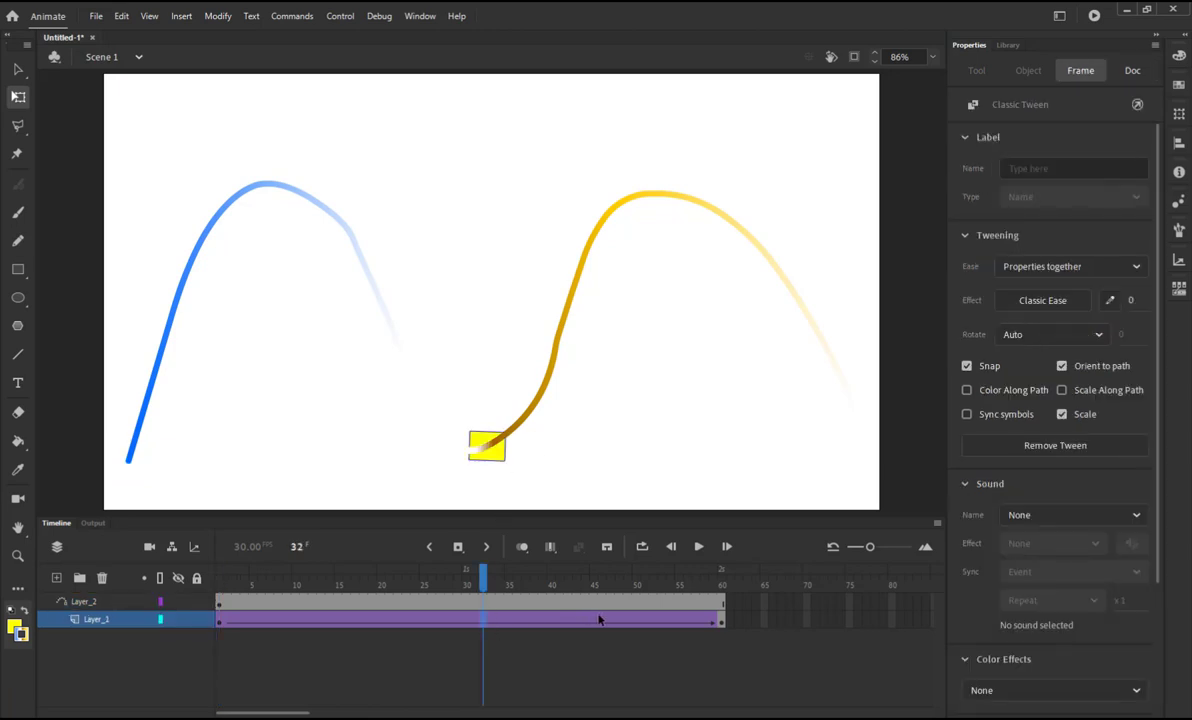
drag(484, 585, 219, 585)
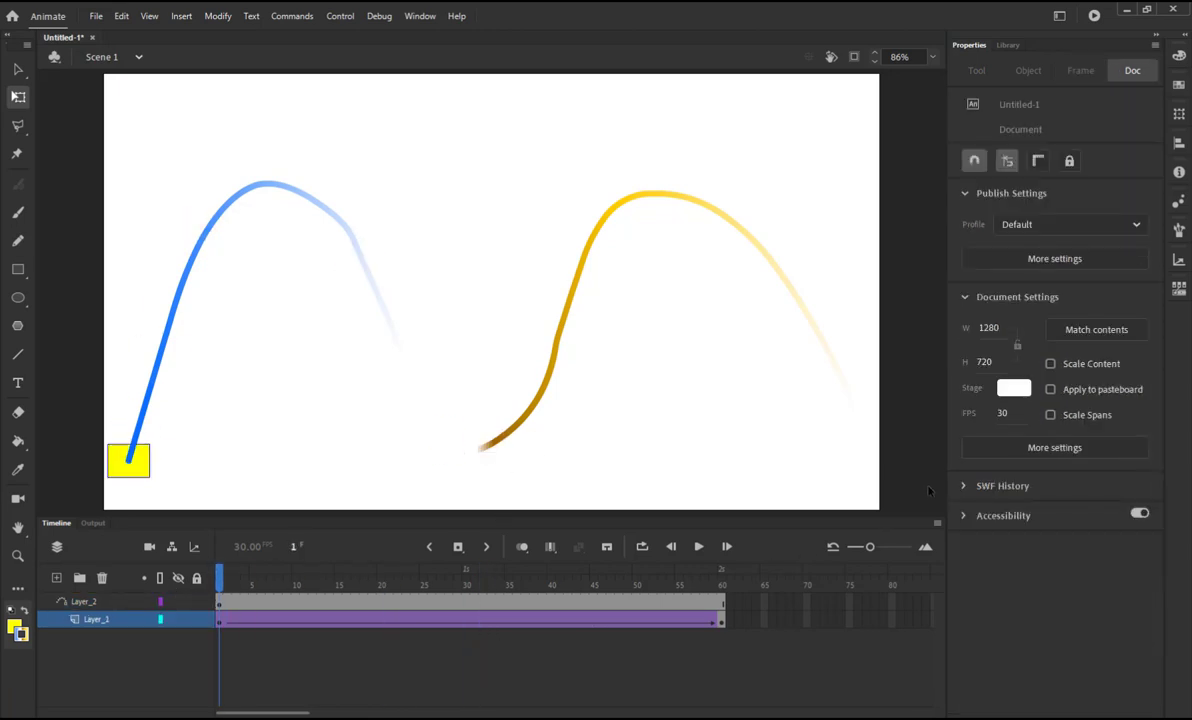
click(595, 622)
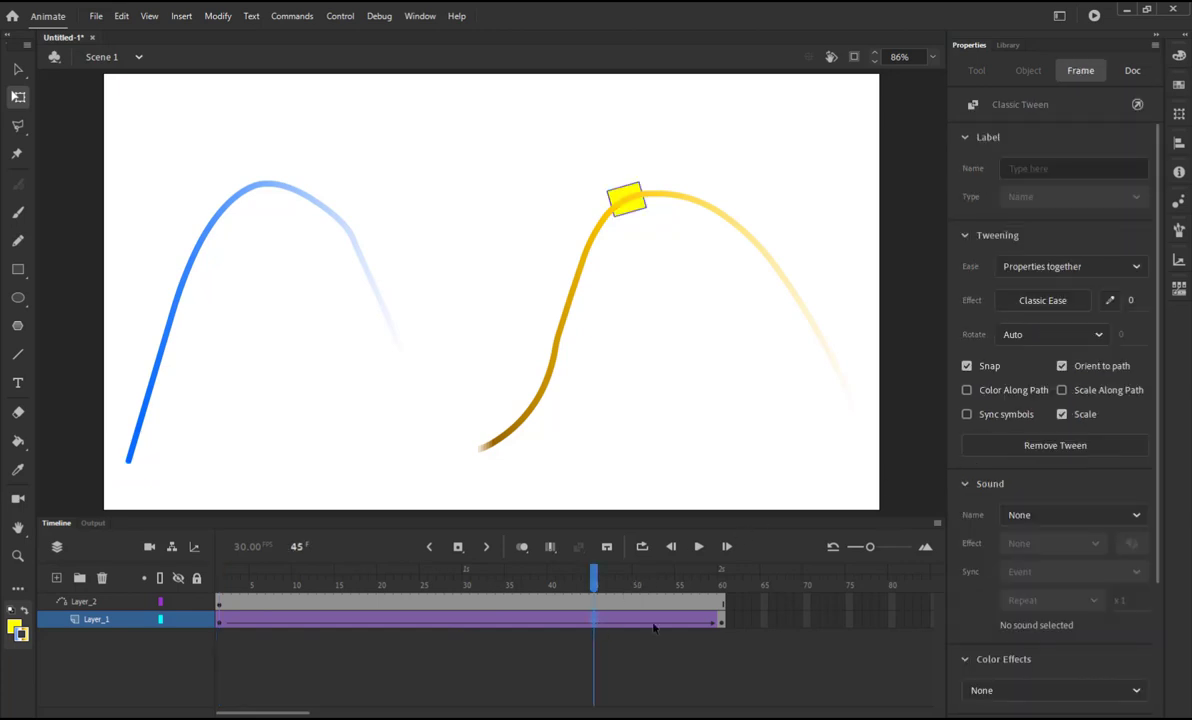
click(981, 395)
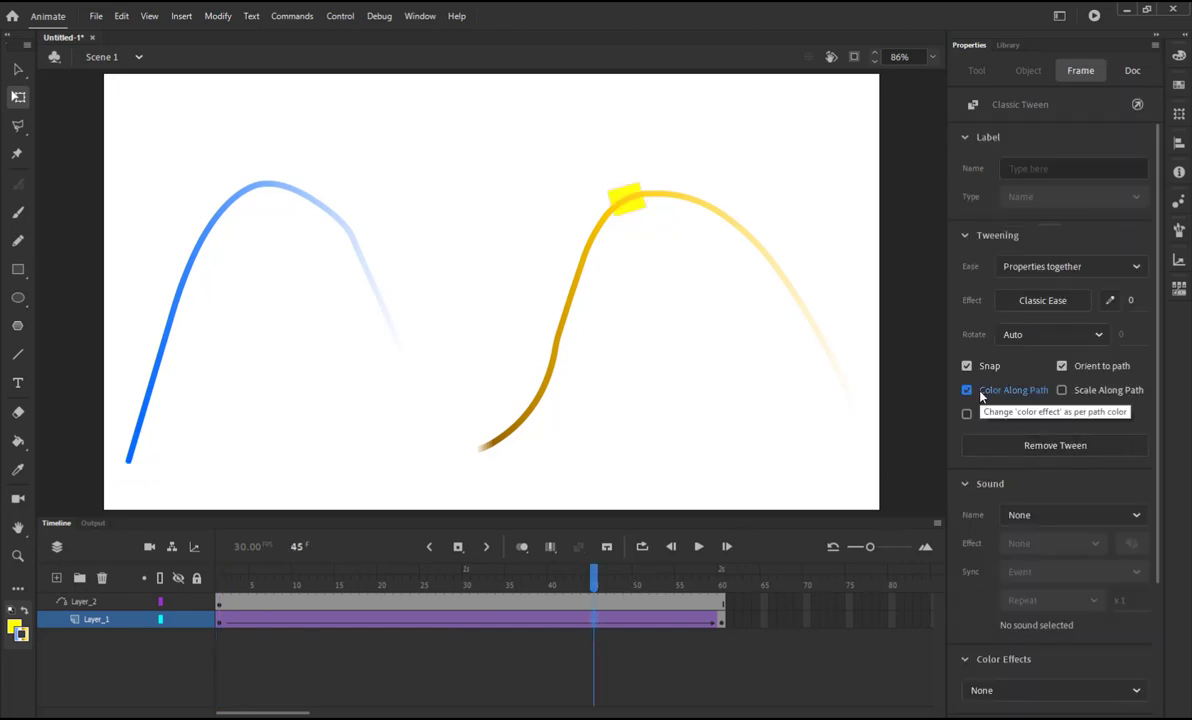
drag(591, 582, 207, 636)
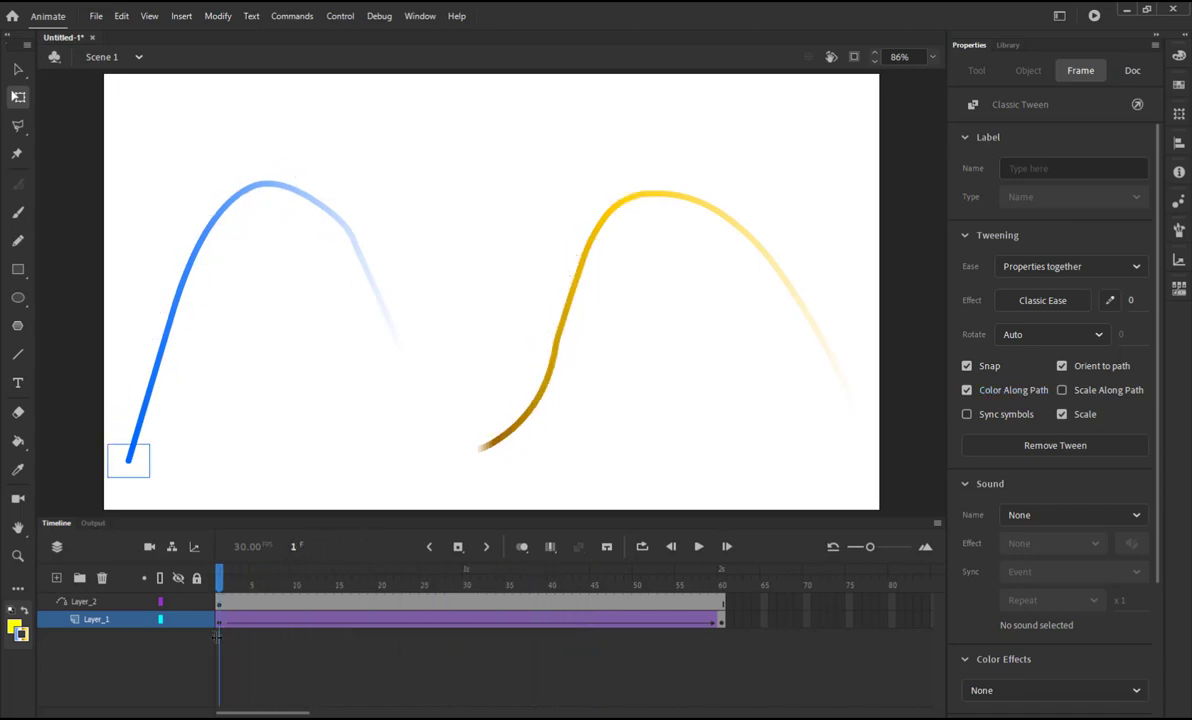
click(216, 636)
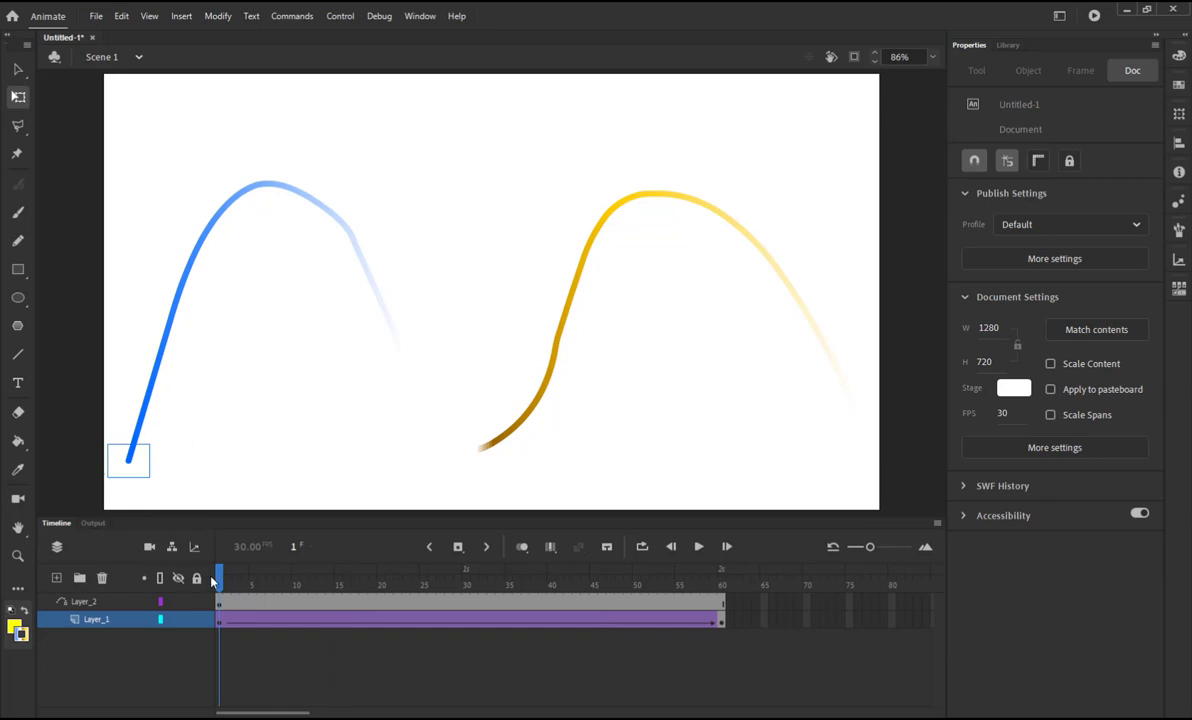
drag(213, 581, 260, 640)
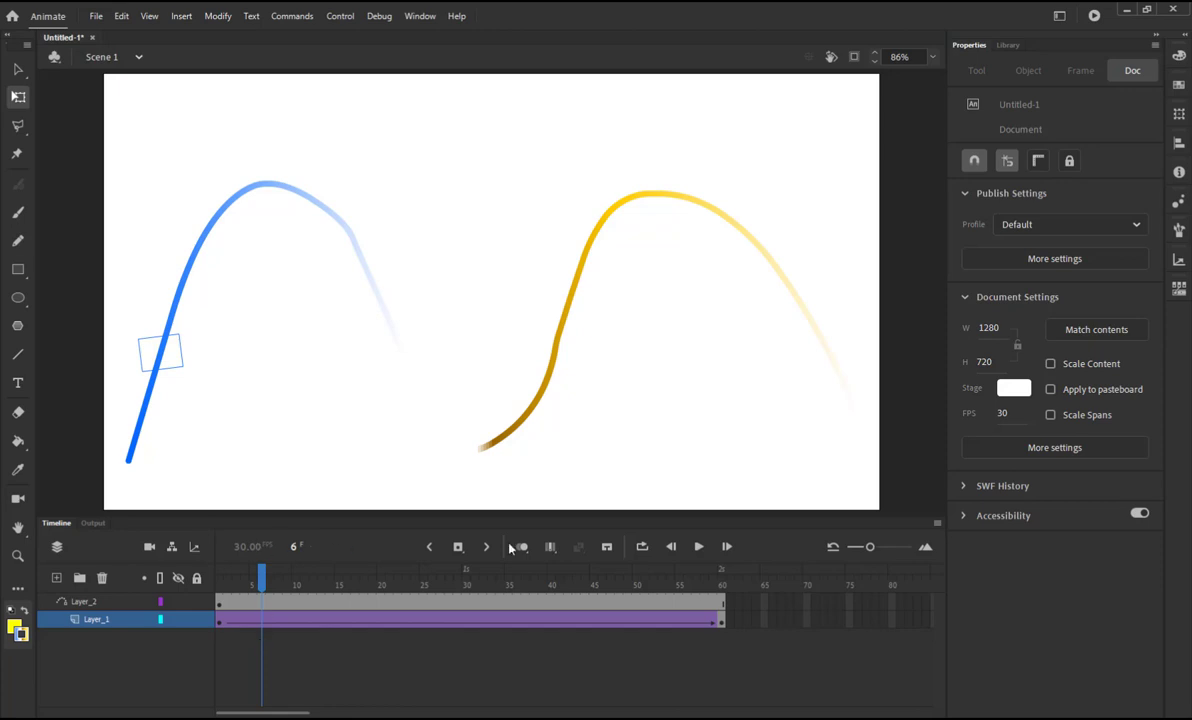
Turn off Color Along Path for the Layer_1 tween and delete the gradient guide path from Layer_2
click(568, 622)
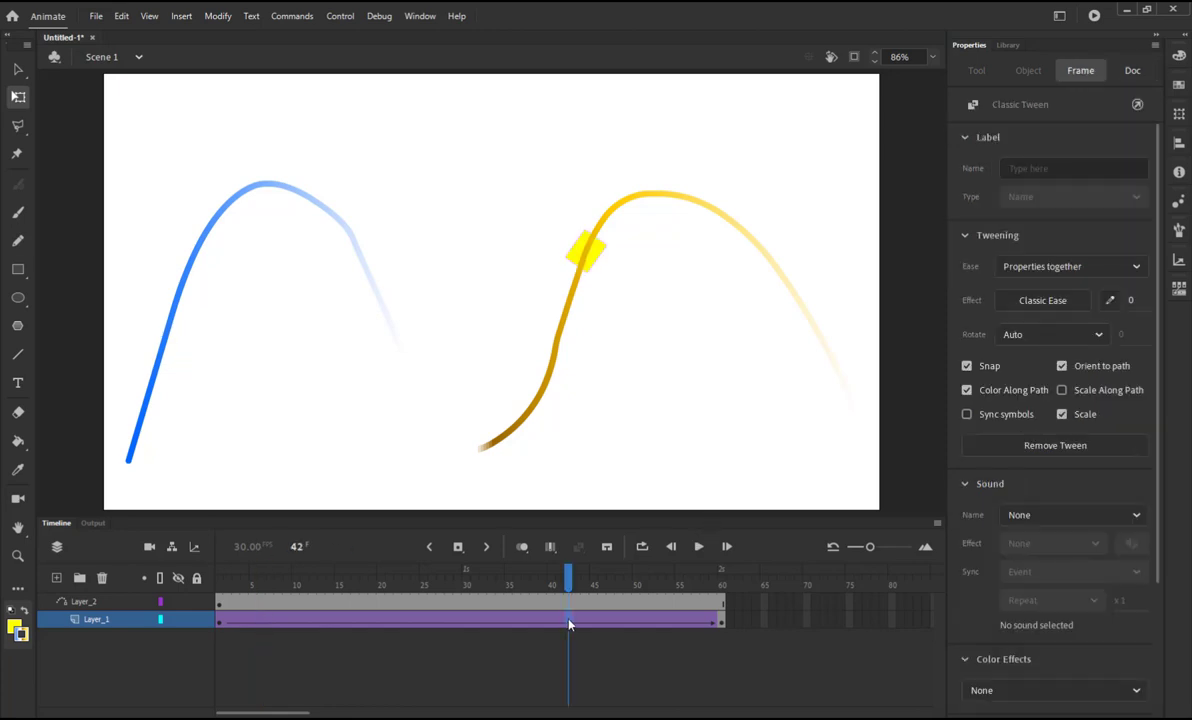
click(1012, 390)
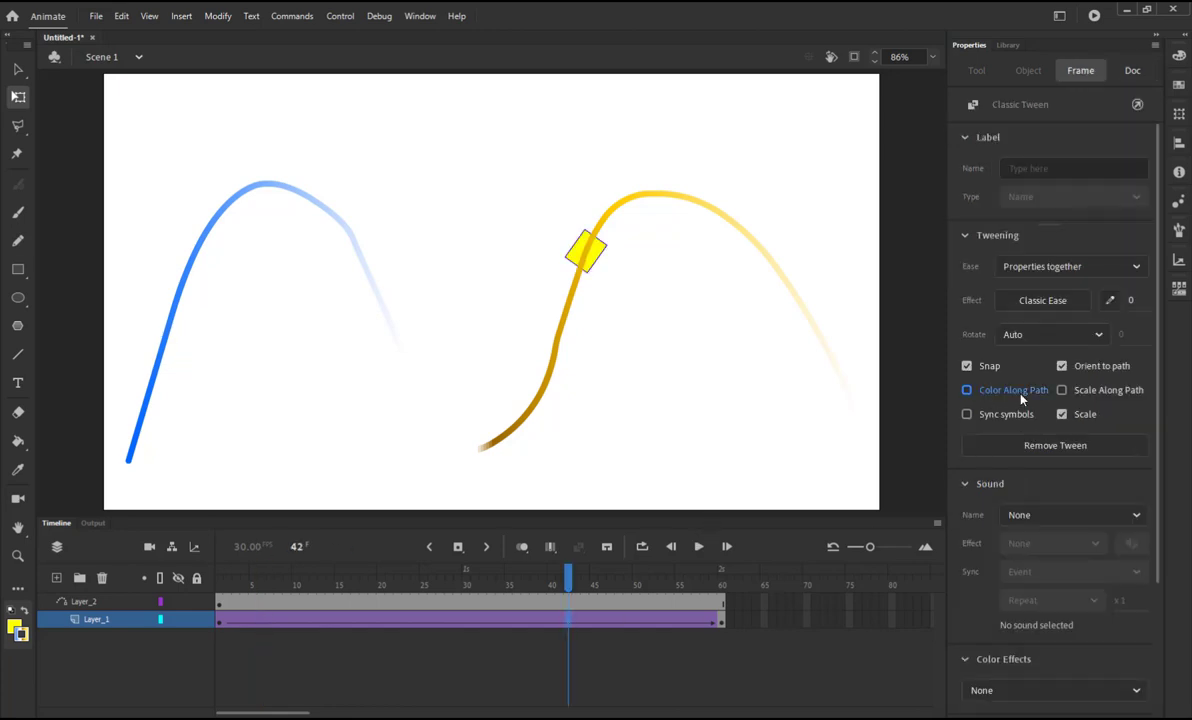
click(530, 422)
click(530, 422)
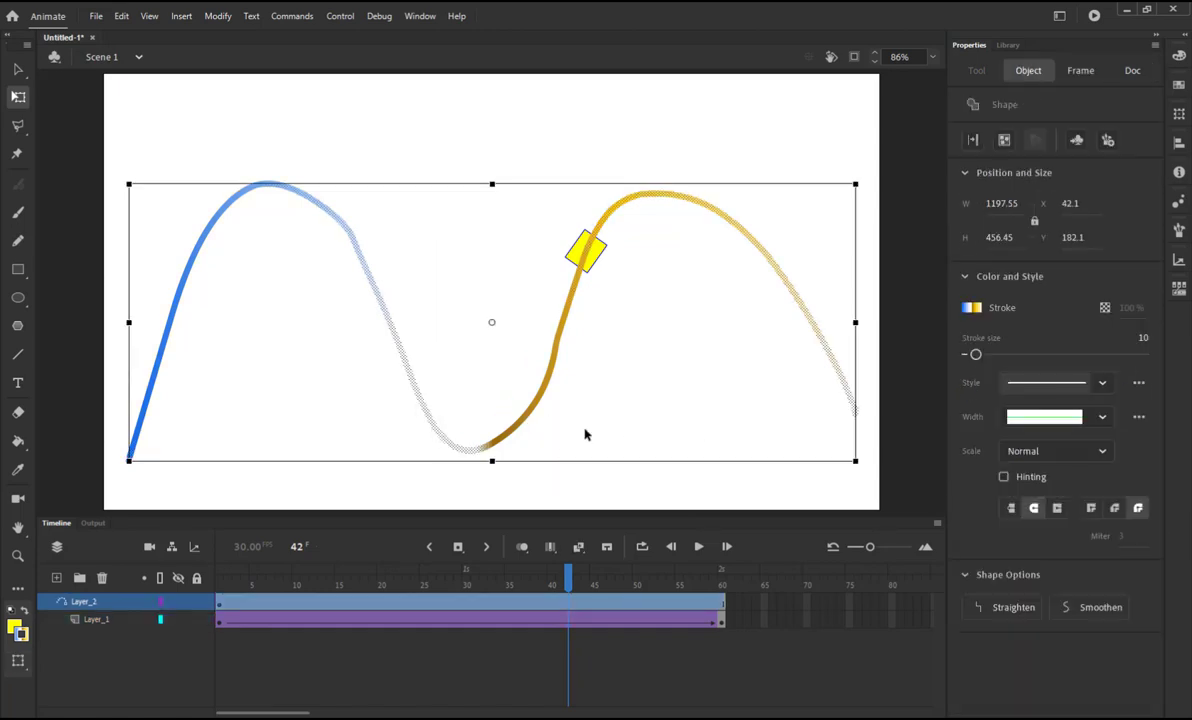
key(Delete)
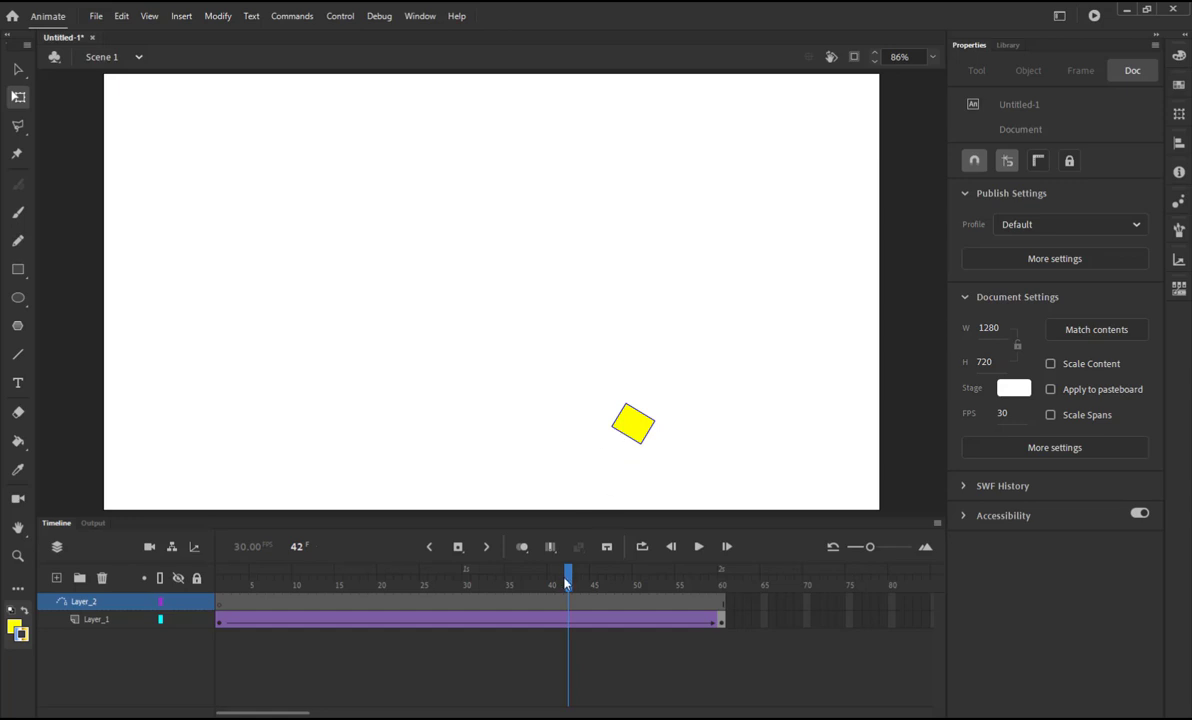
Delete the rectangle on frame 60 and move the frame 1 rectangle up to about X 22, Y 358
drag(565, 583, 731, 590)
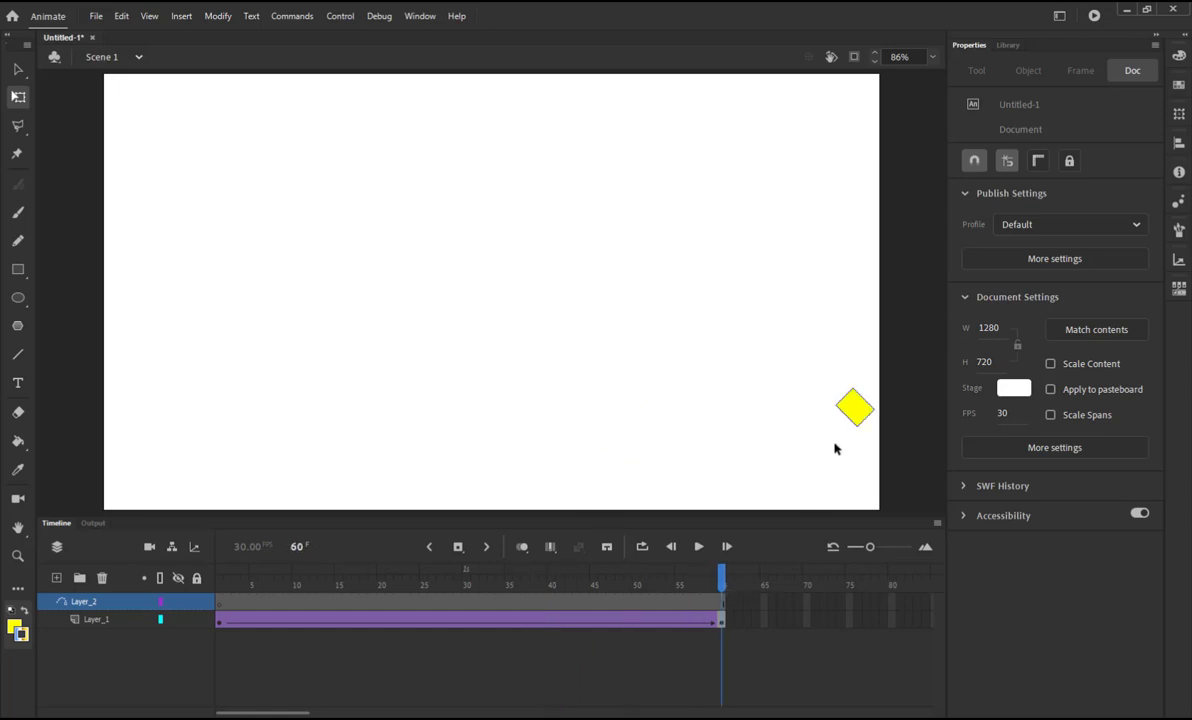
click(856, 412)
key(Delete)
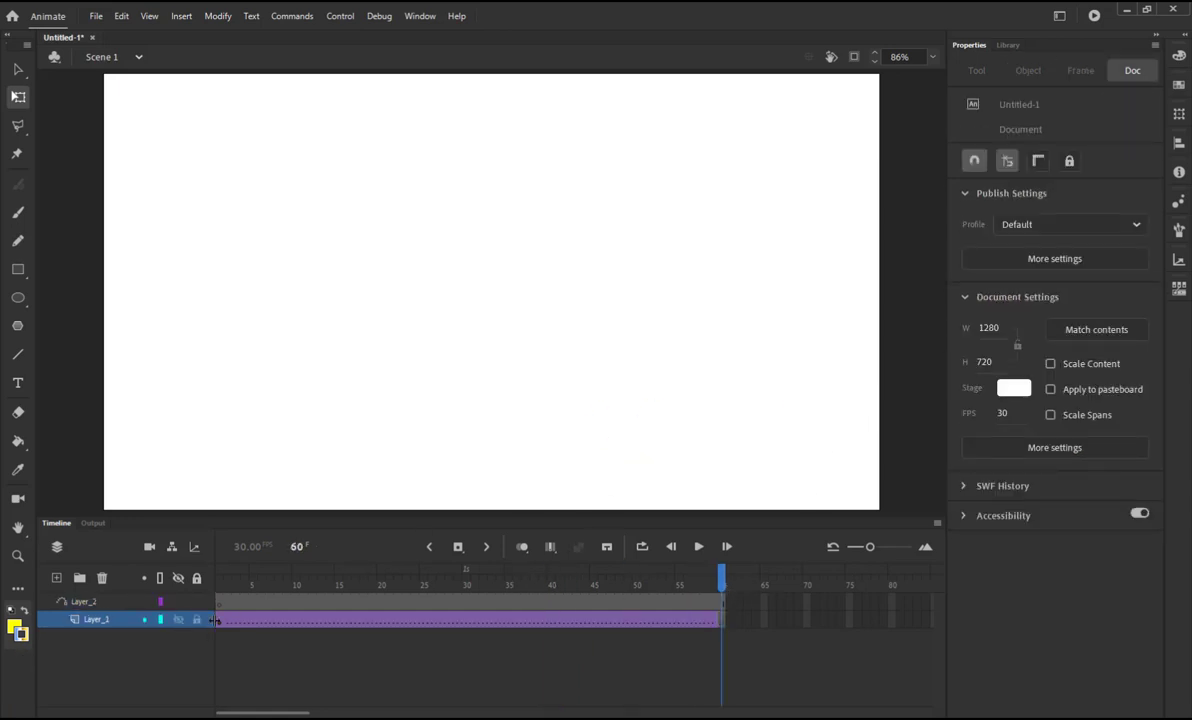
click(219, 620)
click(140, 460)
drag(154, 461, 148, 314)
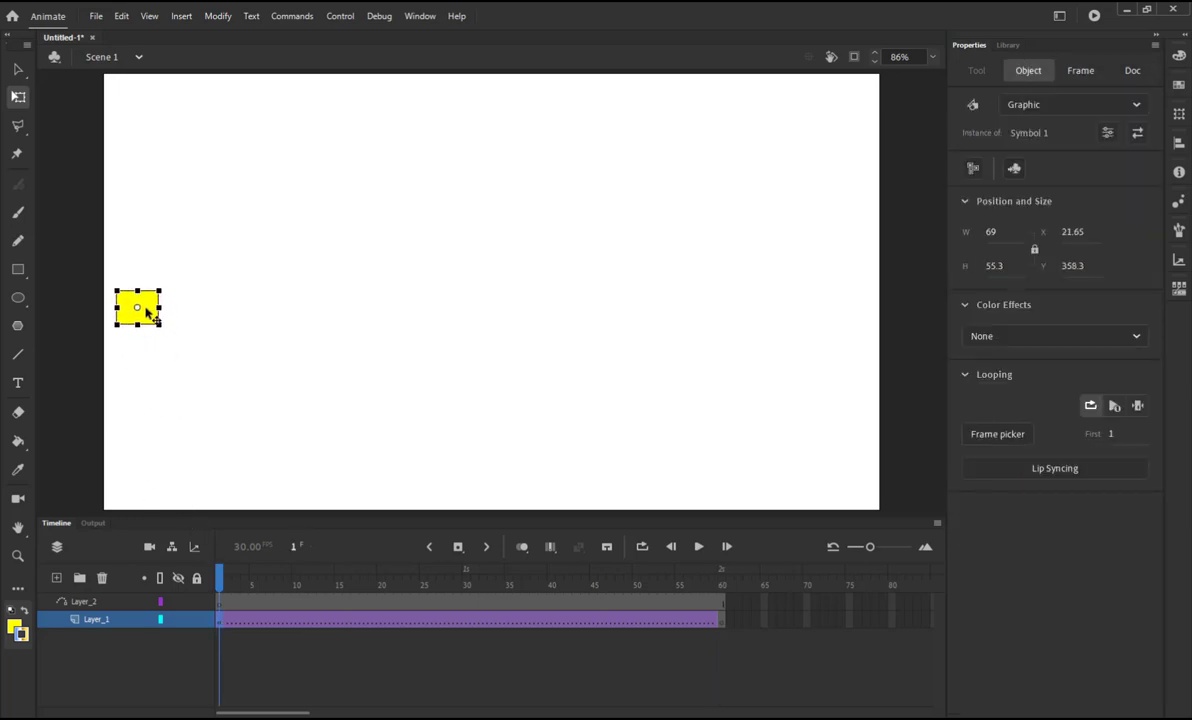
Paste the rectangle into frame 60, place it near the stage's right edge at about the same height, and play the tween
click(719, 620)
key(ctrl+x)
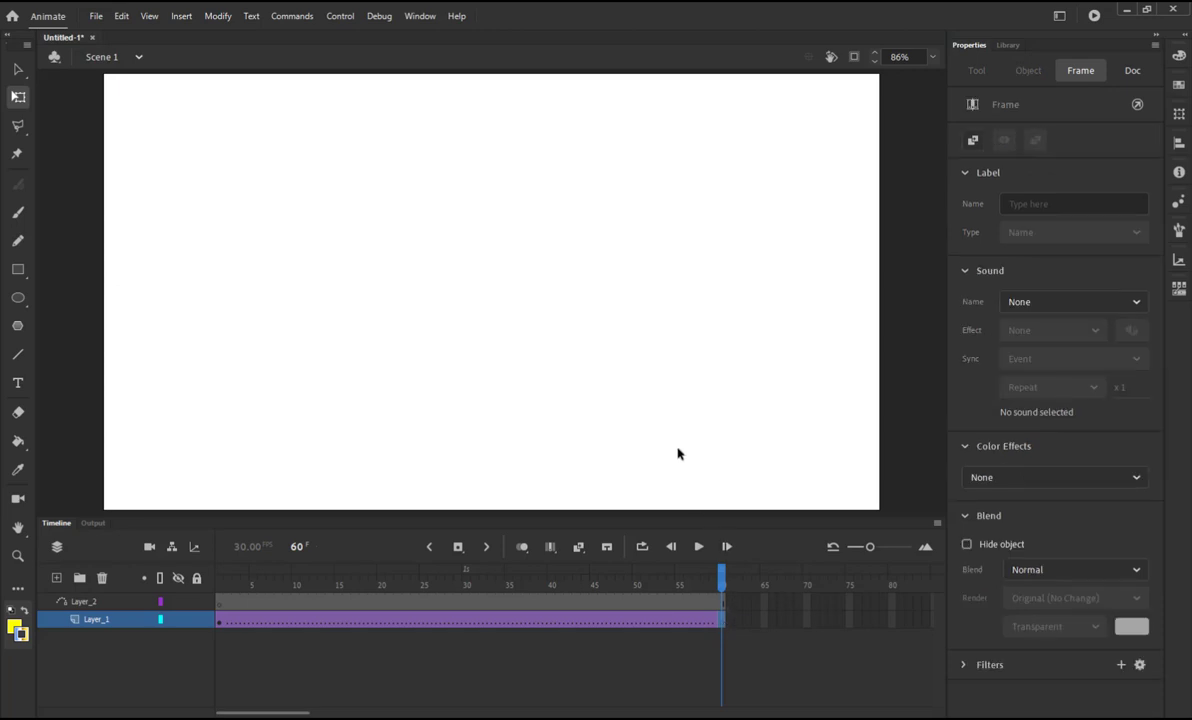
key(ctrl+v)
drag(484, 305, 845, 313)
drag(724, 582, 236, 580)
key(Return)
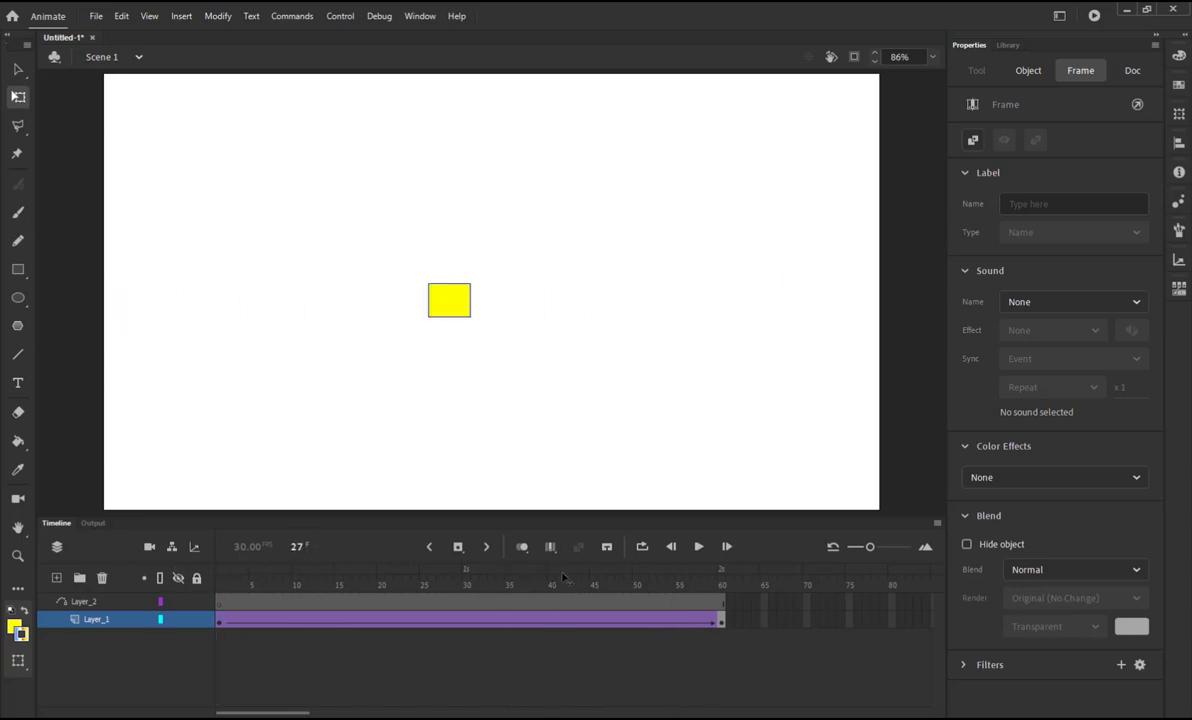
Draw a straight horizontal line about 1223 px long across the stage on Layer_2 with the Line tool
click(105, 601)
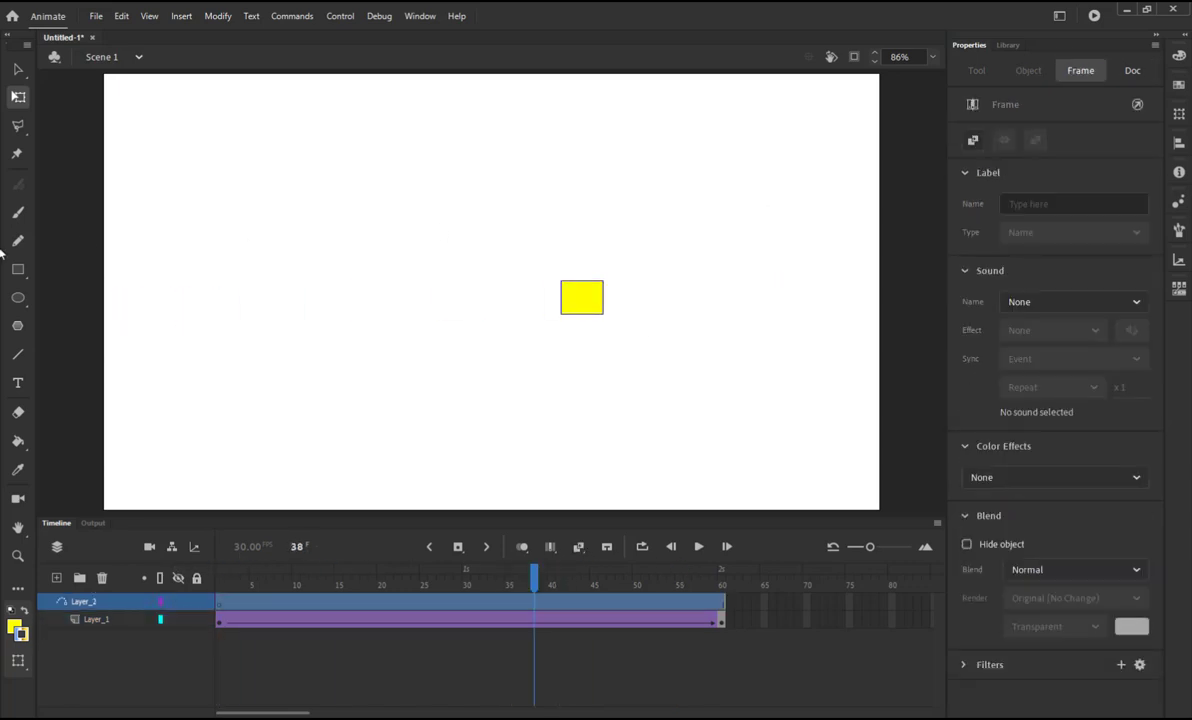
click(17, 354)
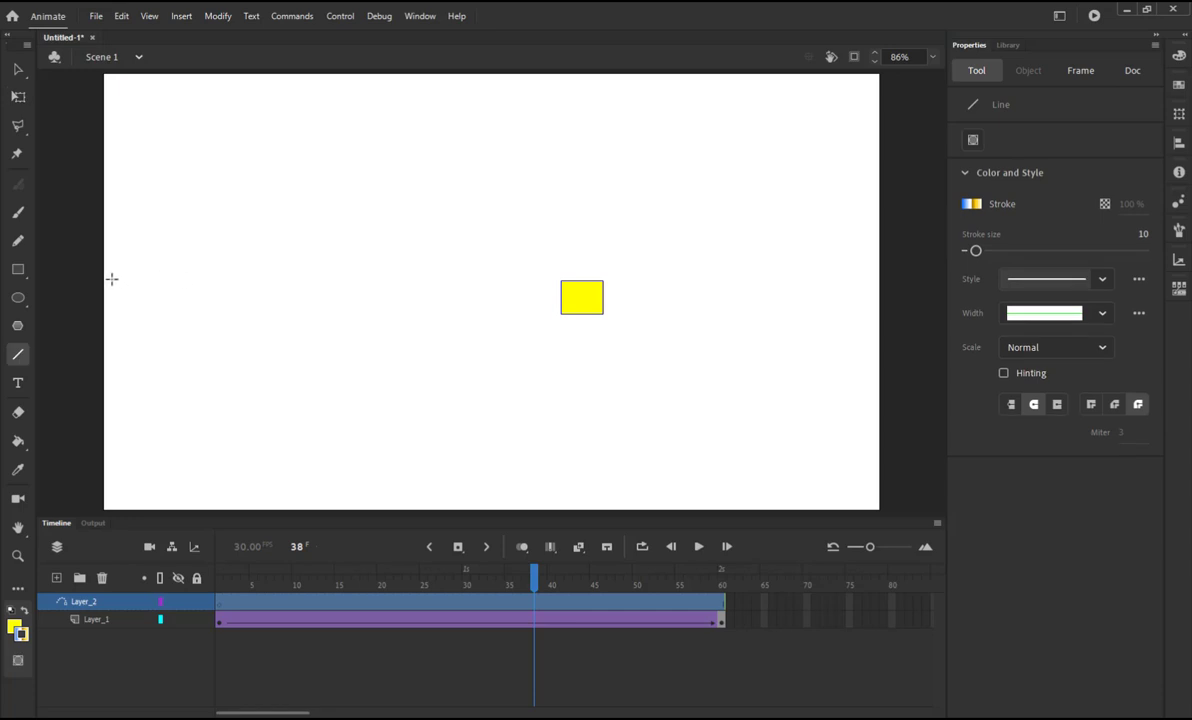
mouse_move(111, 279)
mouse_down()
mouse_move(647, 290)
mouse_move(804, 279)
mouse_move(867, 293)
mouse_up()
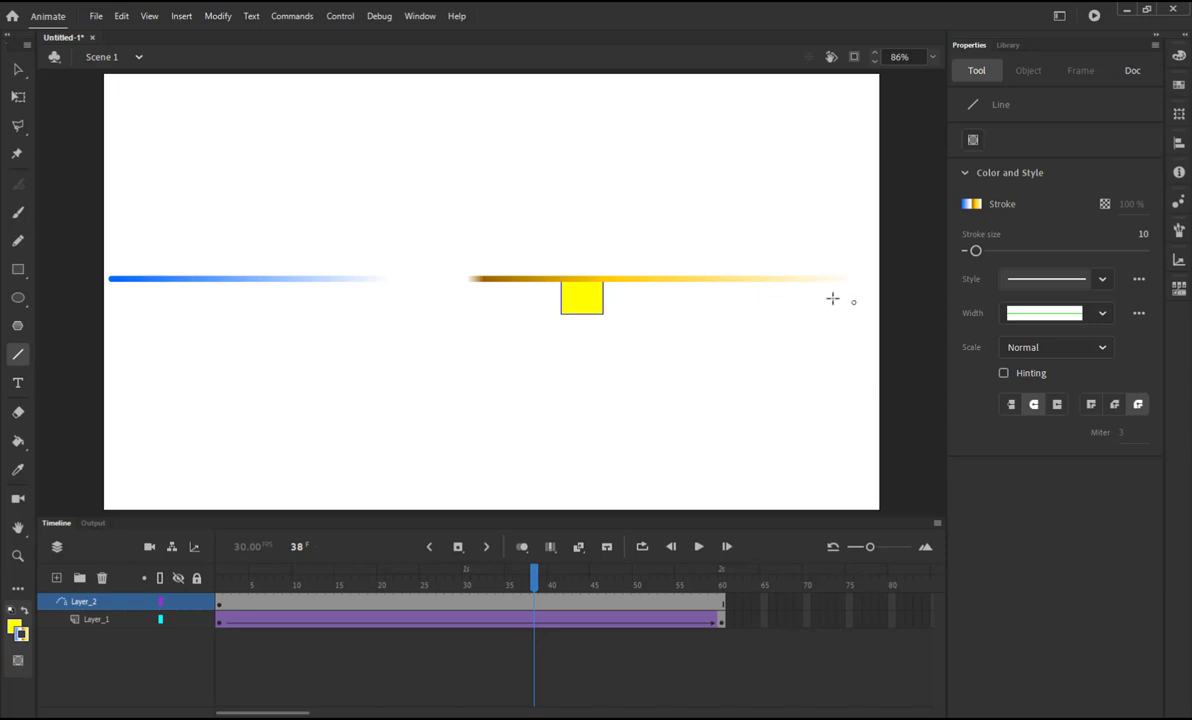
Change the guide line's stroke to solid red and set its stroke size to 0.1
key(v)
click(783, 281)
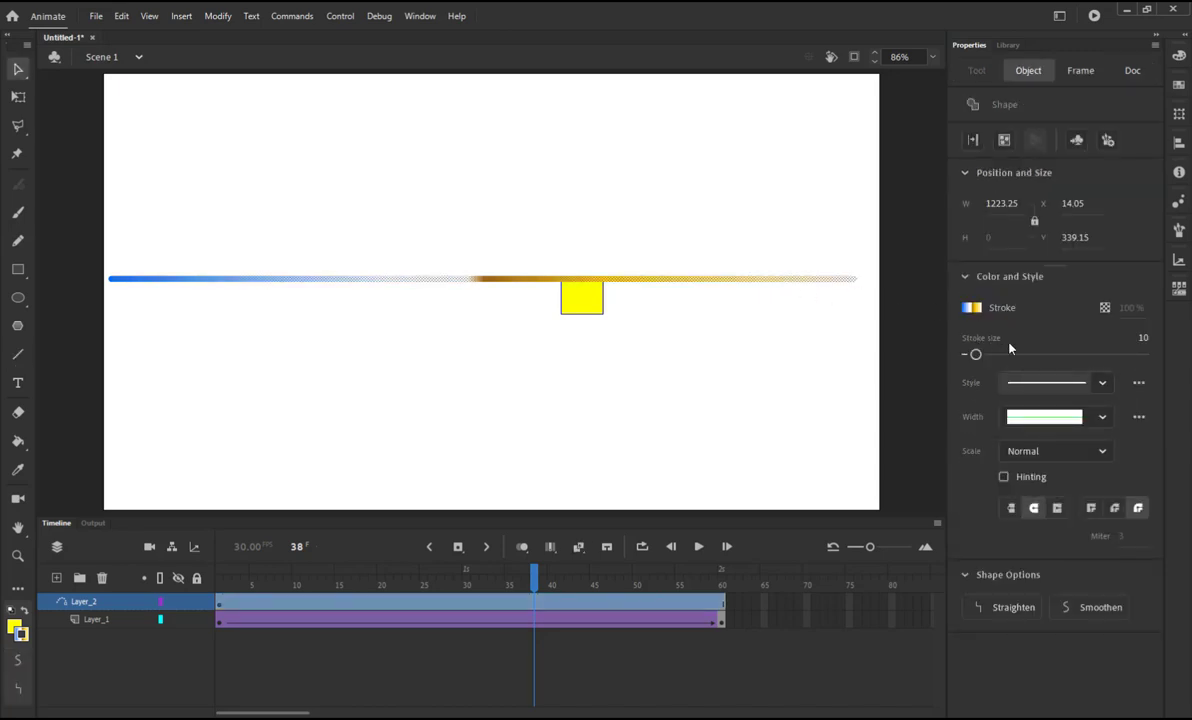
click(971, 314)
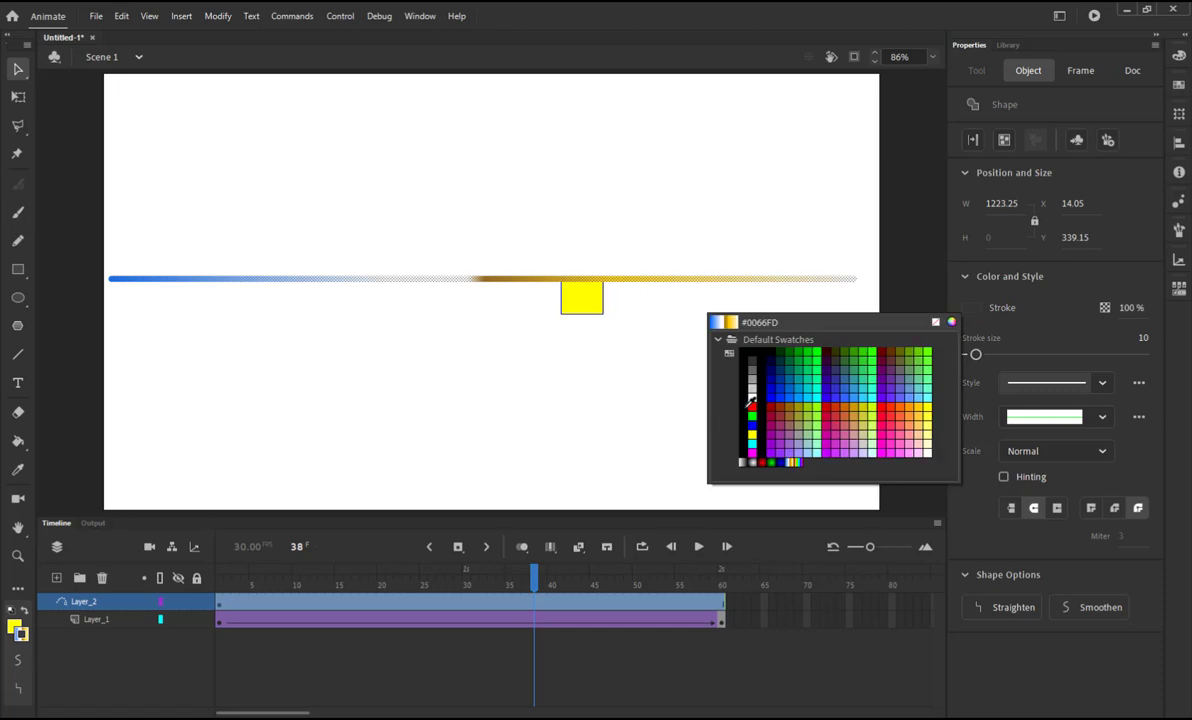
click(753, 405)
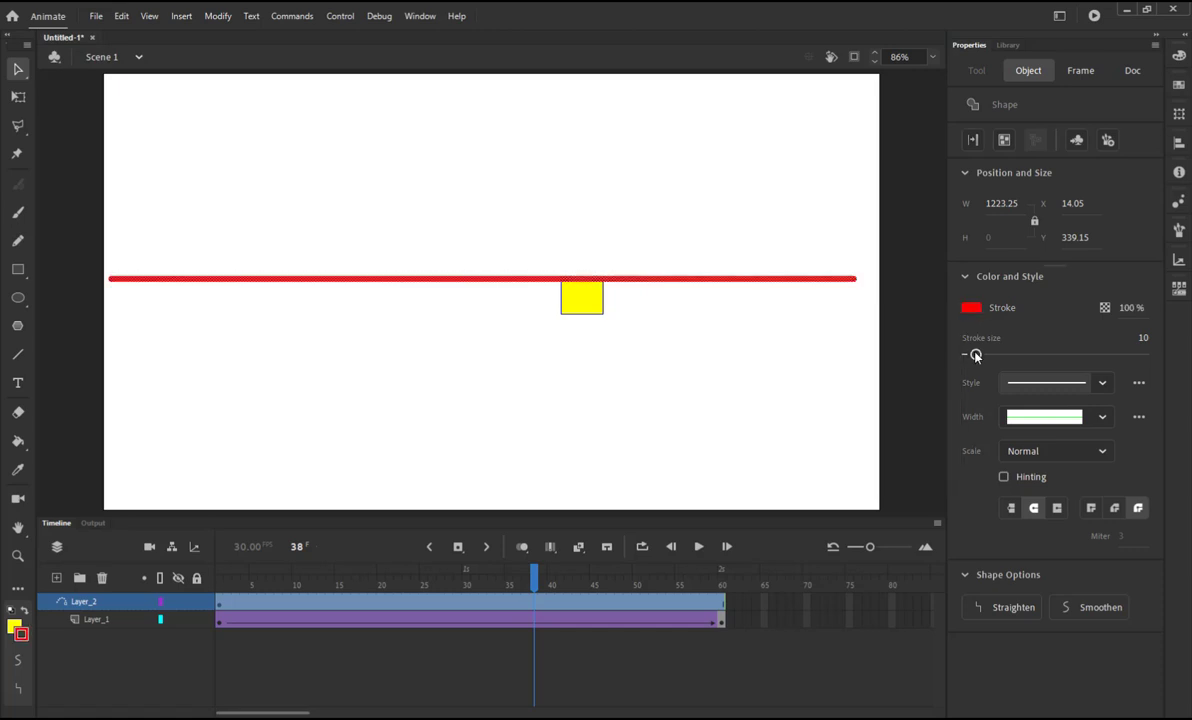
drag(975, 355, 902, 332)
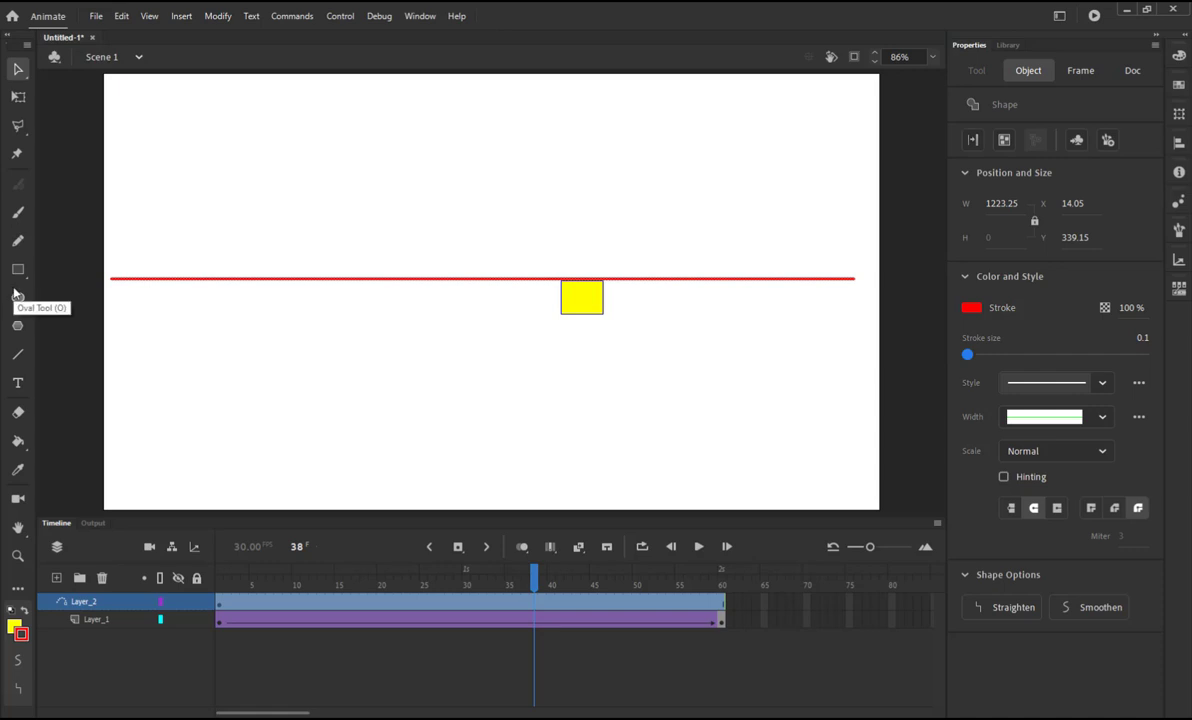
Add the Width tool to the toolbar from the set of extra tools and close the toolbar editor
mouse_move(37, 212)
mouse_down()
mouse_move(61, 213)
mouse_move(44, 213)
mouse_up()
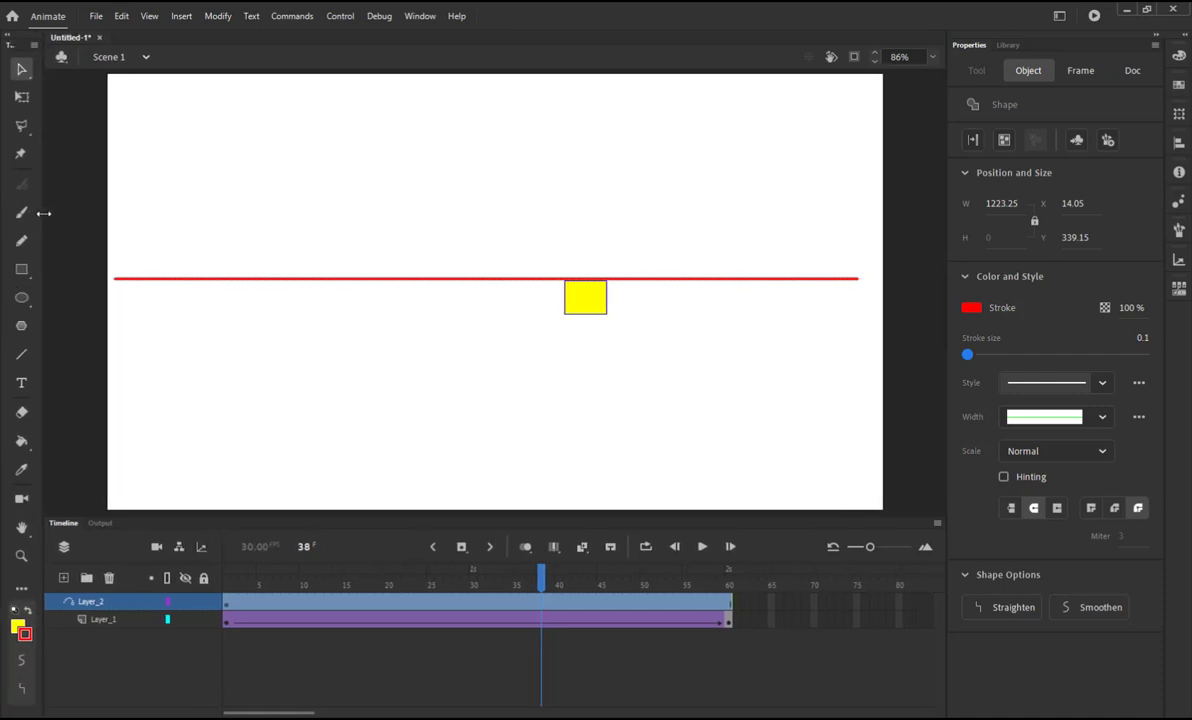
click(21, 588)
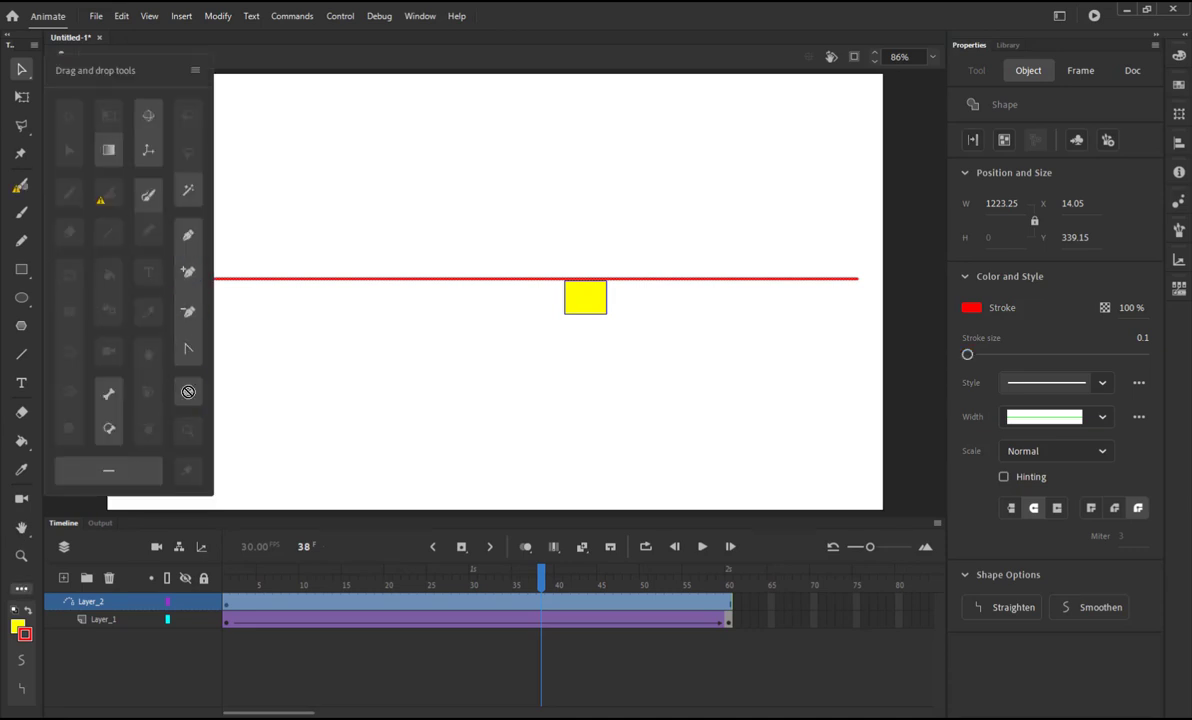
mouse_move(178, 356)
mouse_down()
mouse_move(22, 208)
mouse_move(30, 215)
mouse_up()
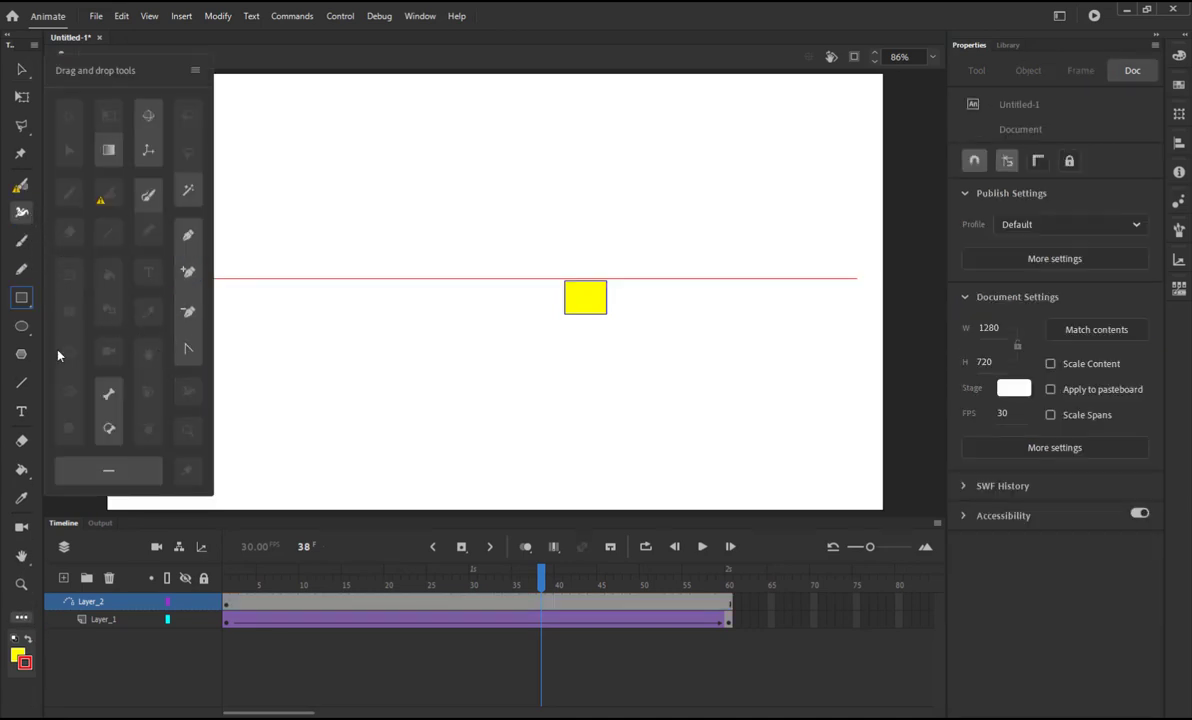
click(195, 70)
click(236, 128)
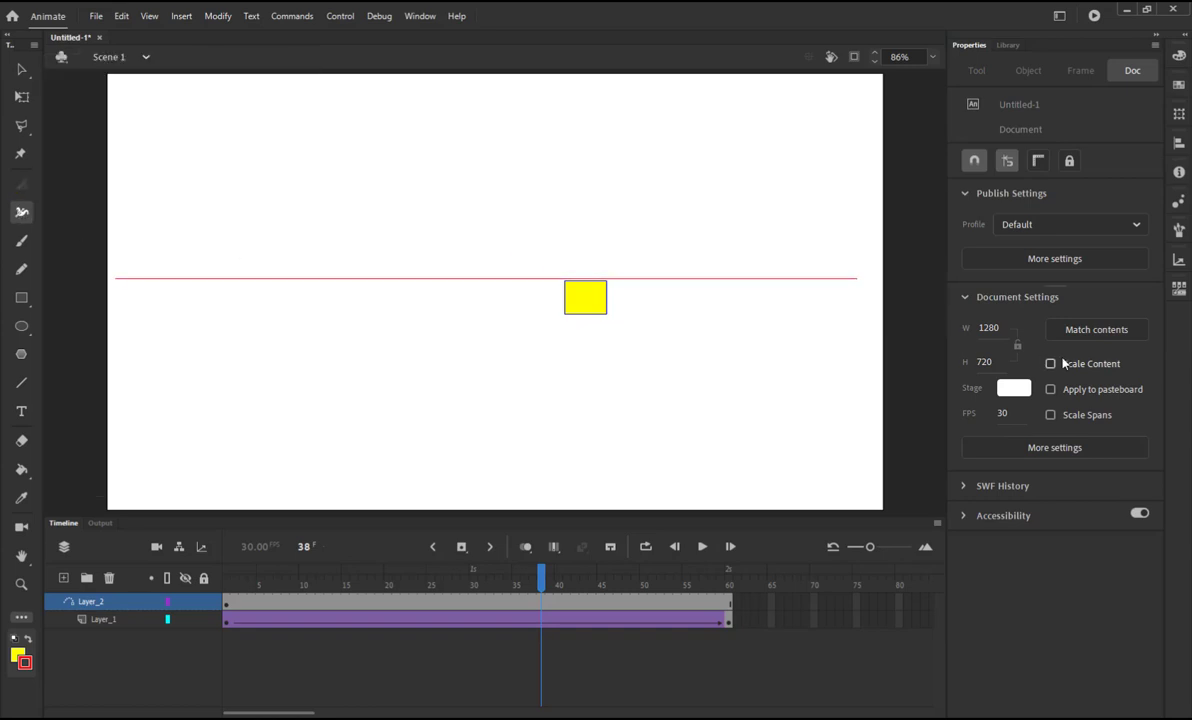
Give the red guide line the lens-shaped width profile and thicken its middle strongly with the Width tool
key(v)
click(757, 281)
click(1059, 421)
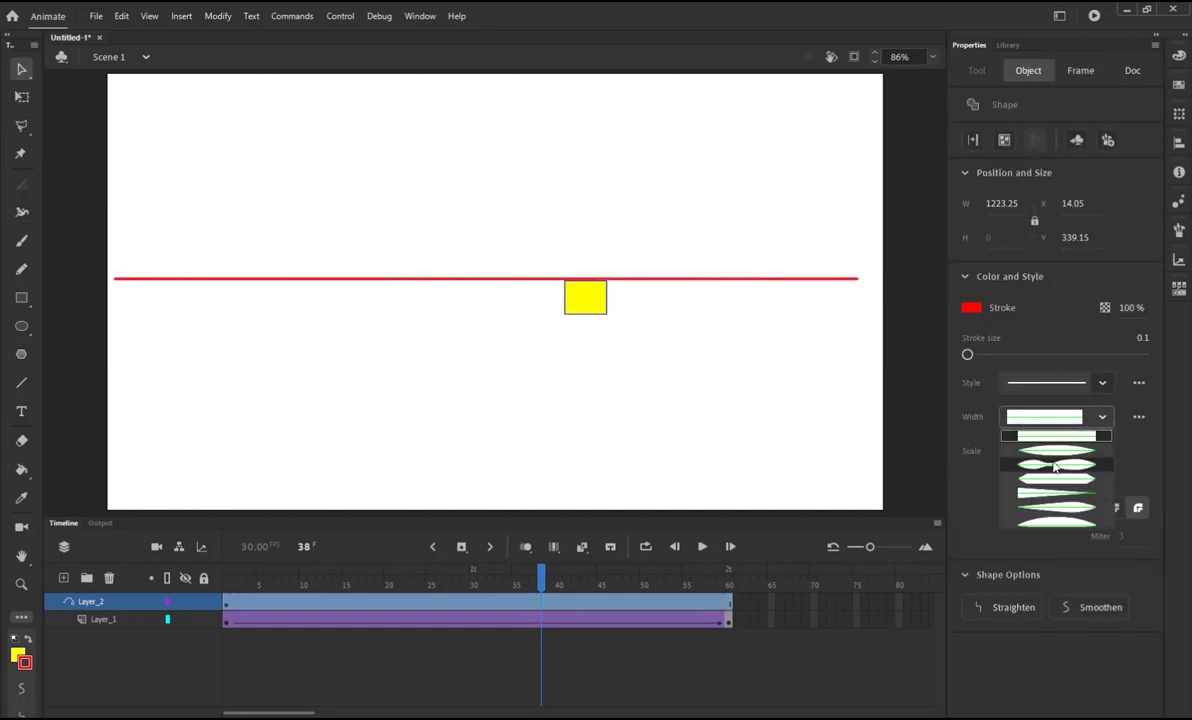
click(1045, 466)
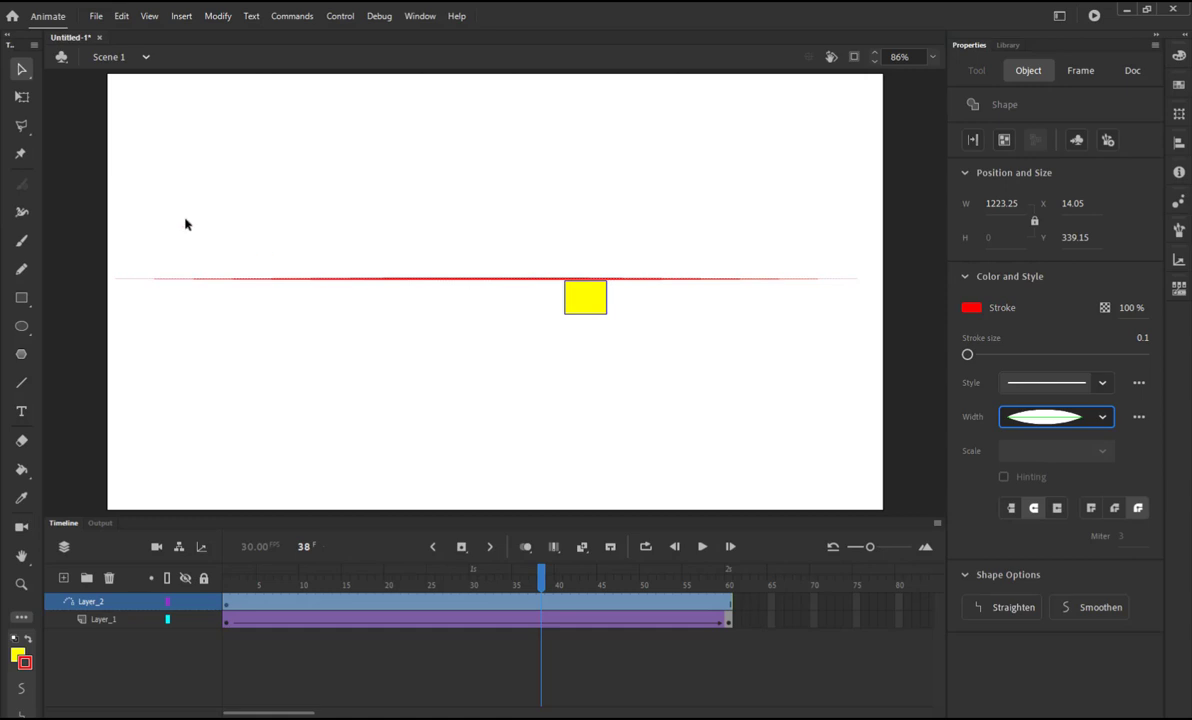
click(22, 212)
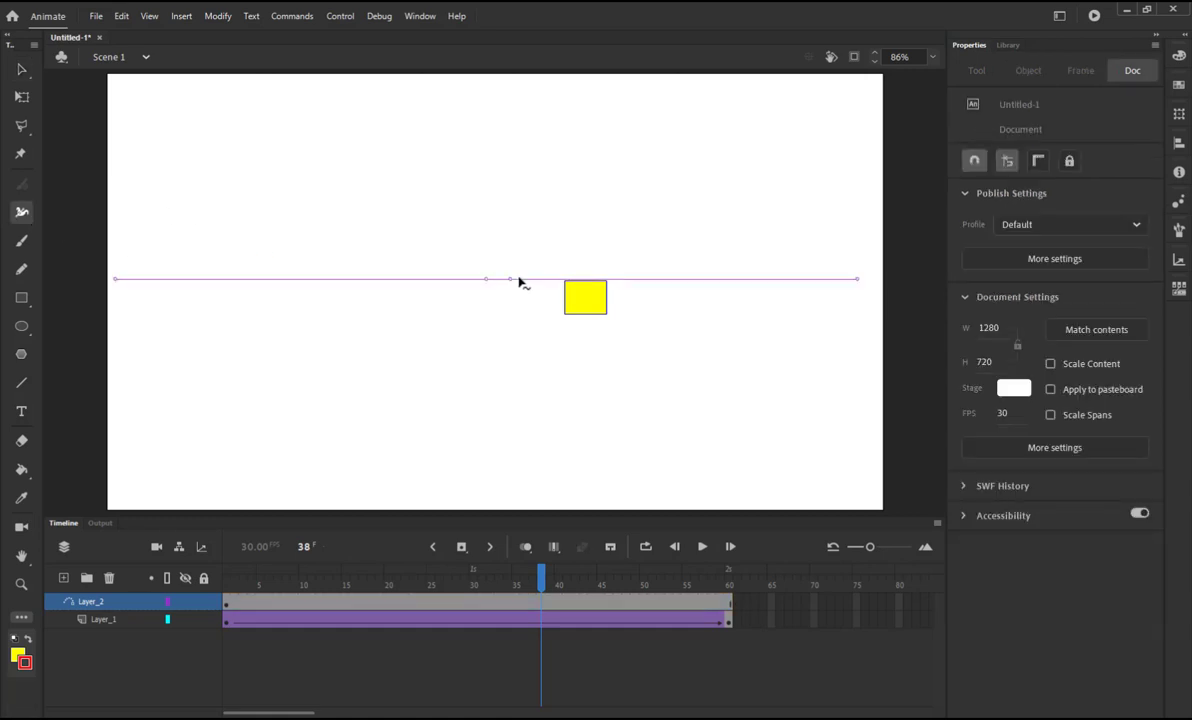
mouse_move(512, 281)
mouse_down()
mouse_move(521, 258)
mouse_move(487, 260)
mouse_up()
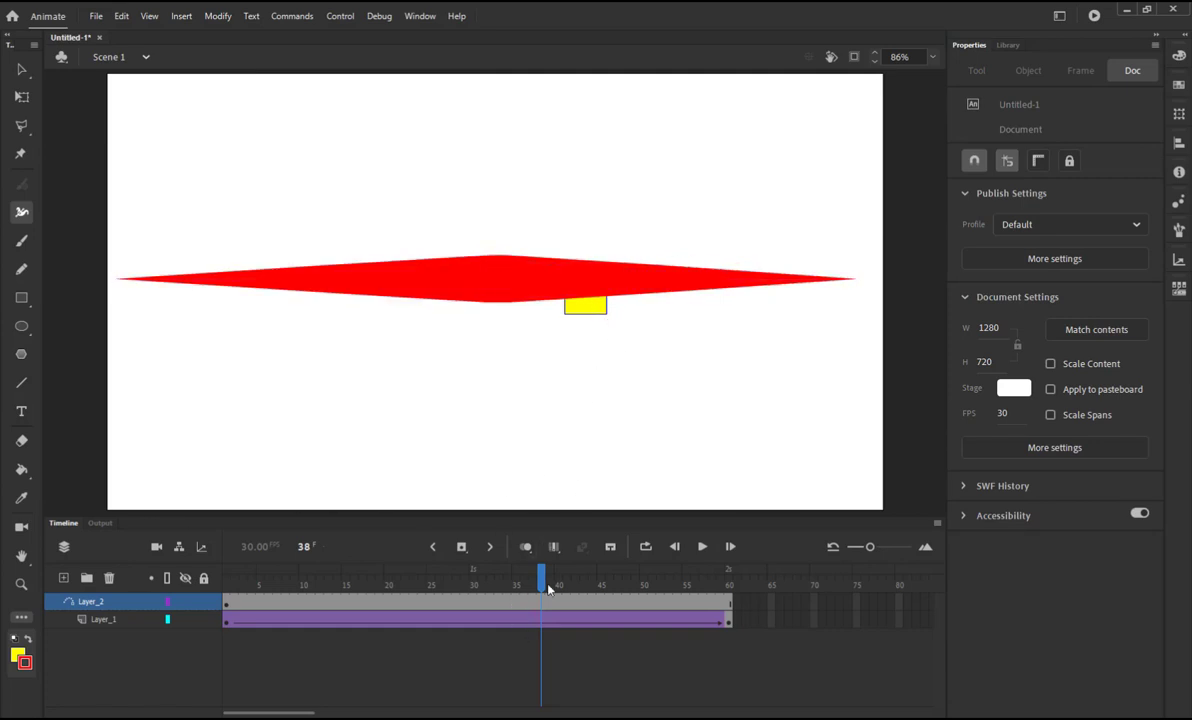
Snap the rectangle to the guide's start at frame 1 and to the guide's far end at frame 60
drag(541, 583, 226, 584)
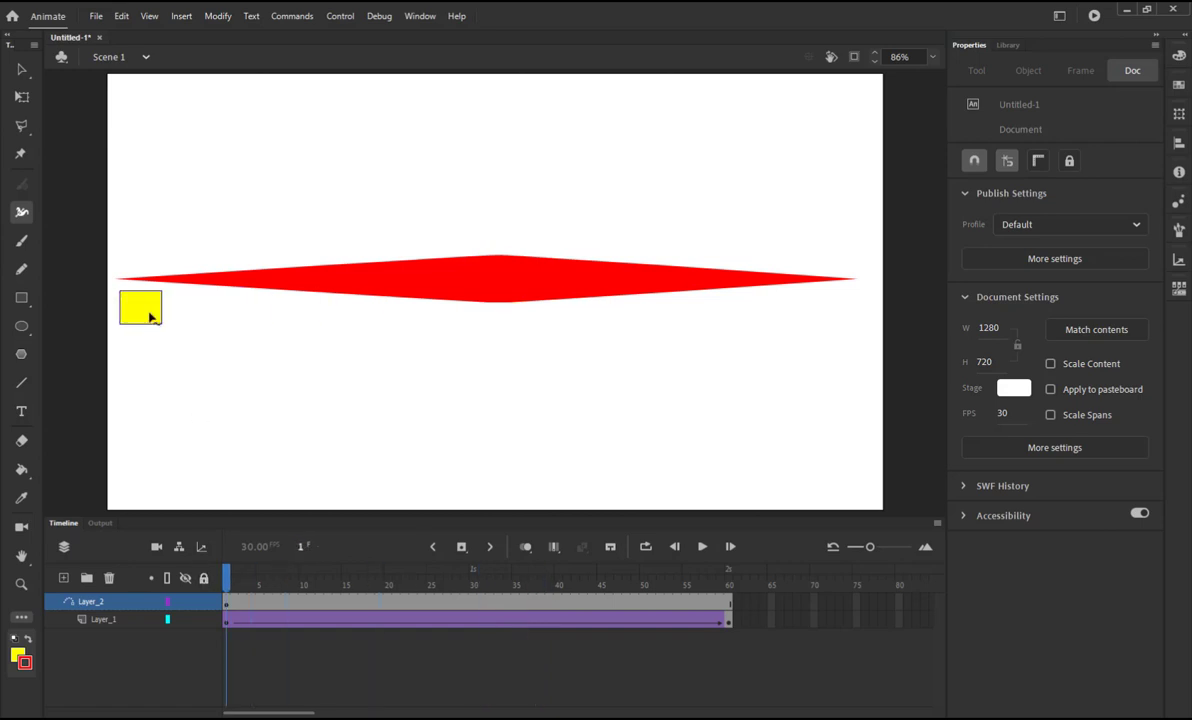
key(v)
drag(150, 317, 124, 289)
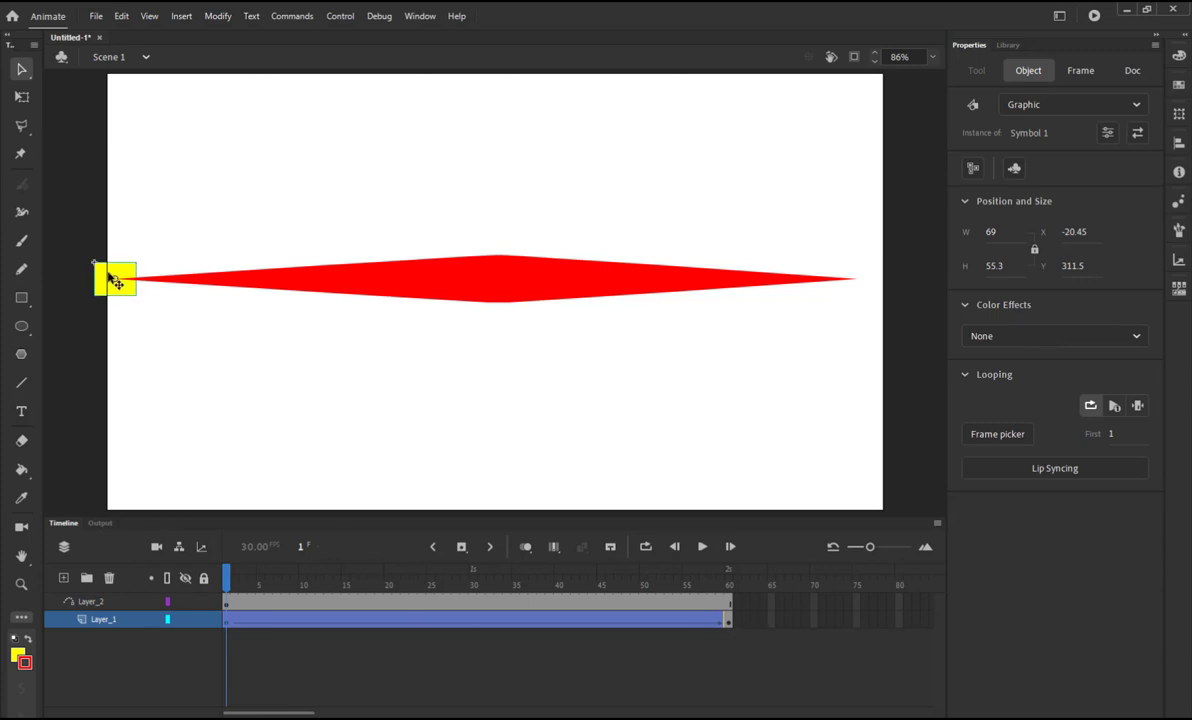
click(727, 621)
mouse_move(115, 279)
mouse_down()
mouse_move(820, 317)
mouse_move(856, 289)
mouse_up()
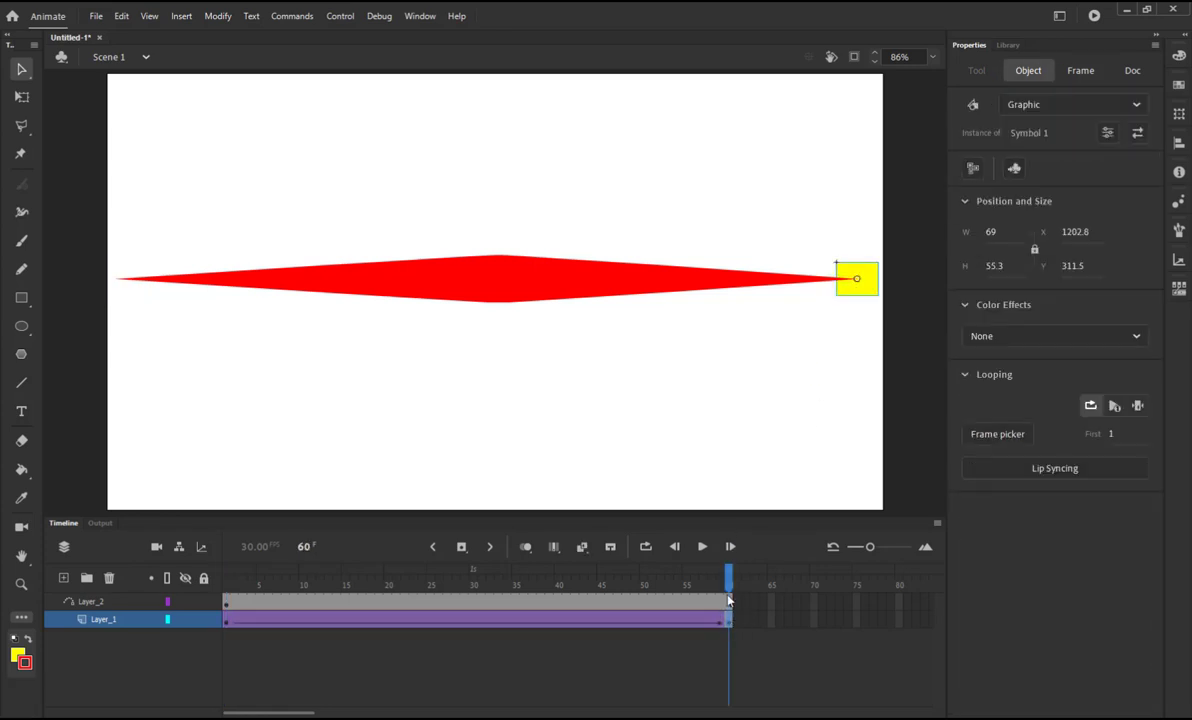
Scrub the tween back to frame 11 and hide Layer_2 to view the rectangle's motion without the guide
mouse_move(728, 590)
mouse_down()
mouse_move(226, 580)
mouse_move(729, 585)
mouse_move(190, 593)
mouse_move(311, 590)
mouse_up()
click(185, 602)
click(194, 602)
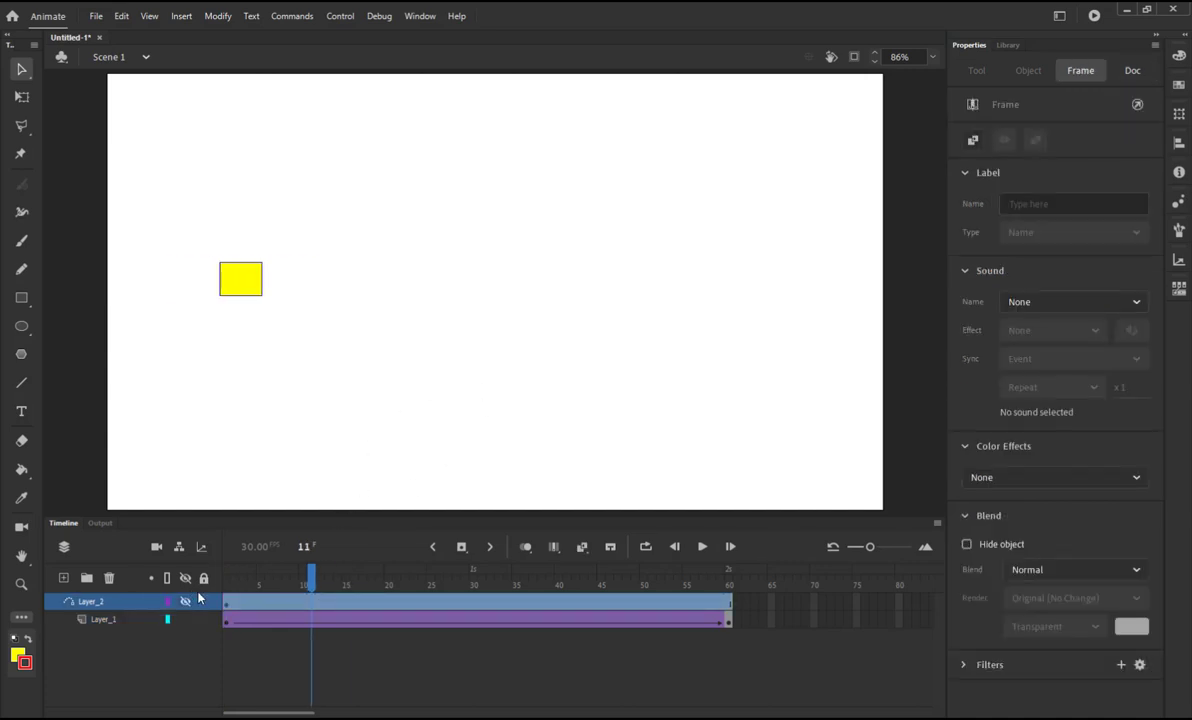
Show Layer_2, bend the guide's middle down into an arc about 194 px deep, and preview the motion with the guide hidden
click(185, 601)
drag(501, 286, 495, 412)
click(436, 515)
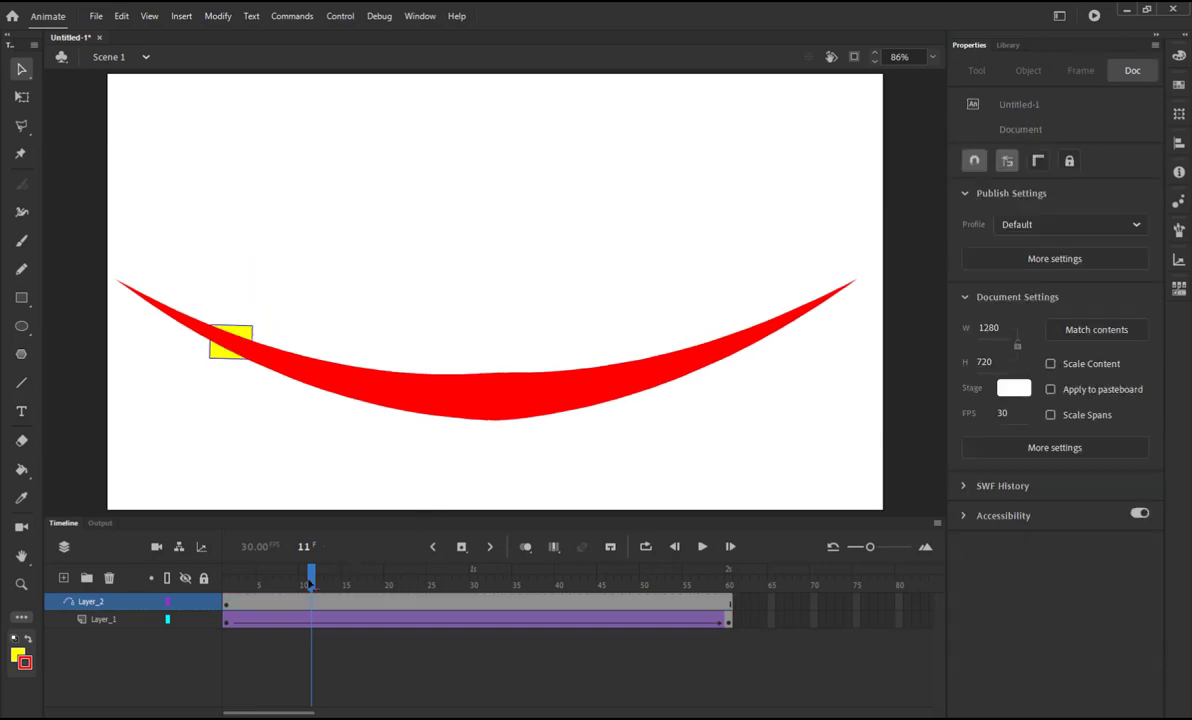
drag(311, 585, 184, 494)
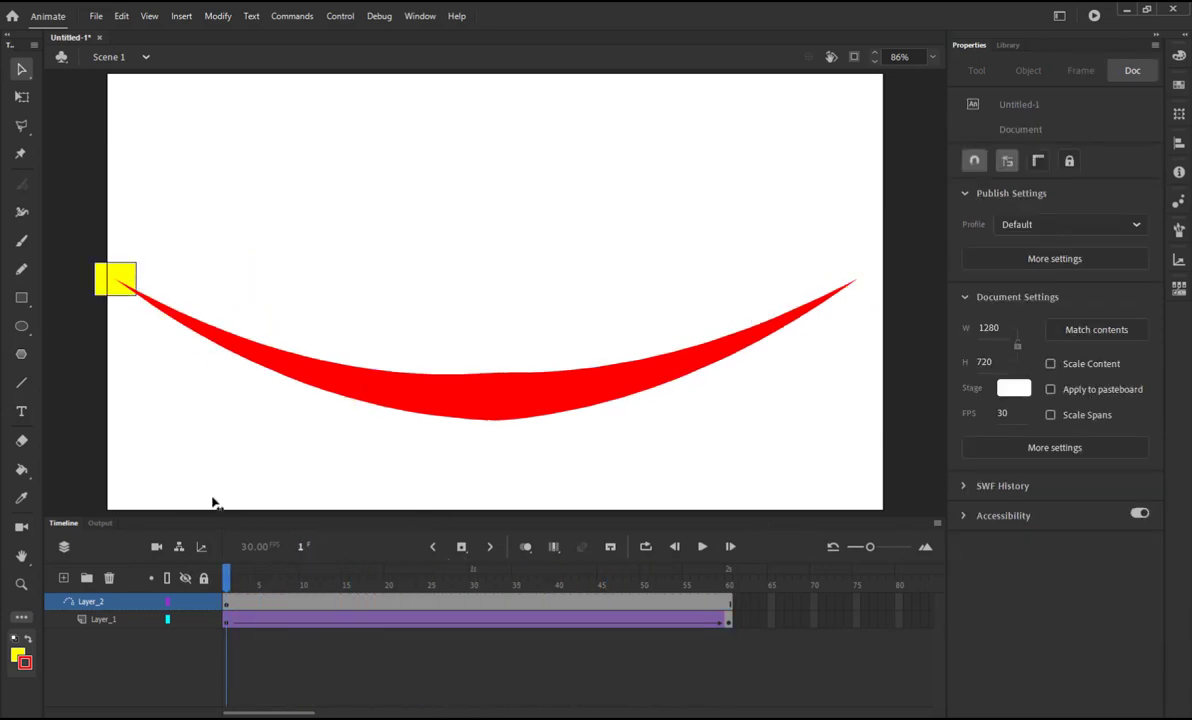
click(186, 601)
drag(227, 578, 383, 592)
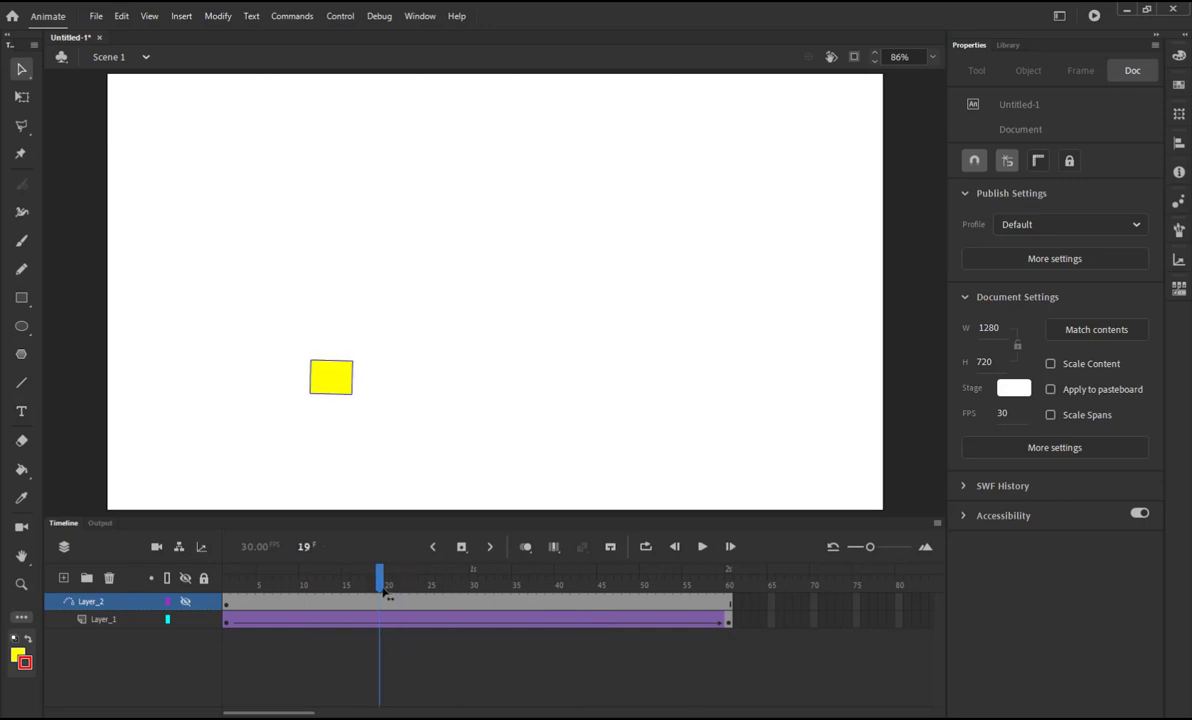
Enable Scale Along Path for the Layer_1 classic tween and scrub through the frames to check the scaling
click(455, 619)
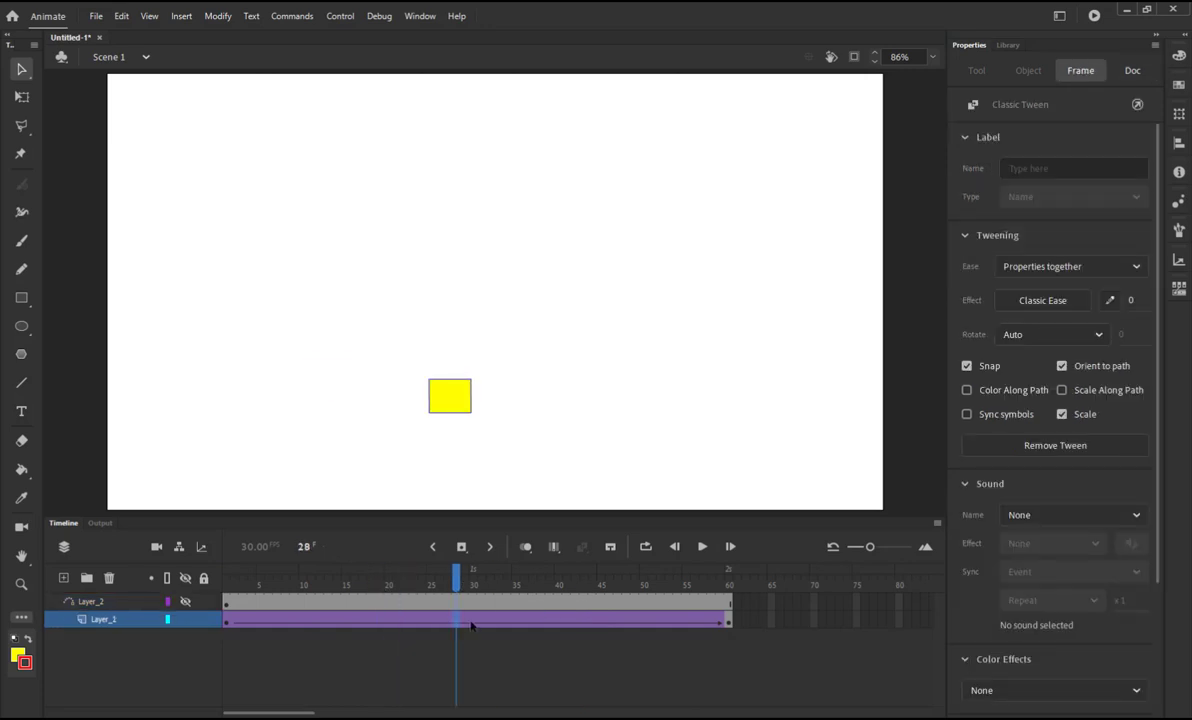
click(1062, 390)
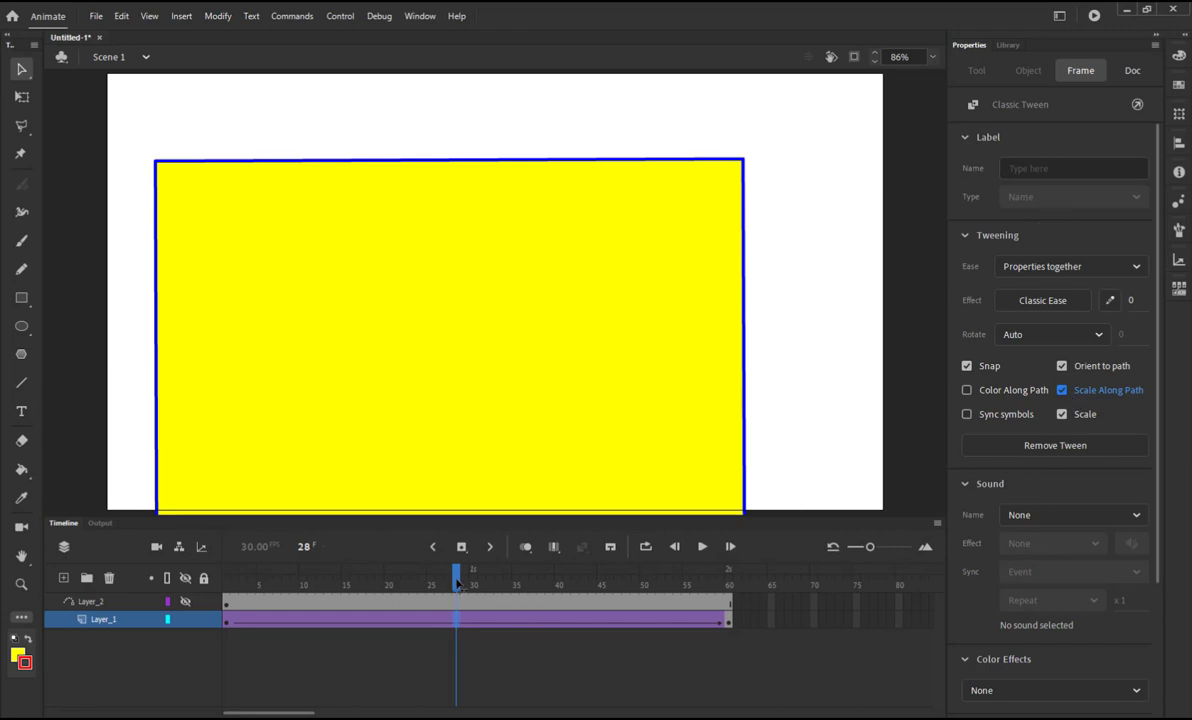
drag(457, 585, 189, 604)
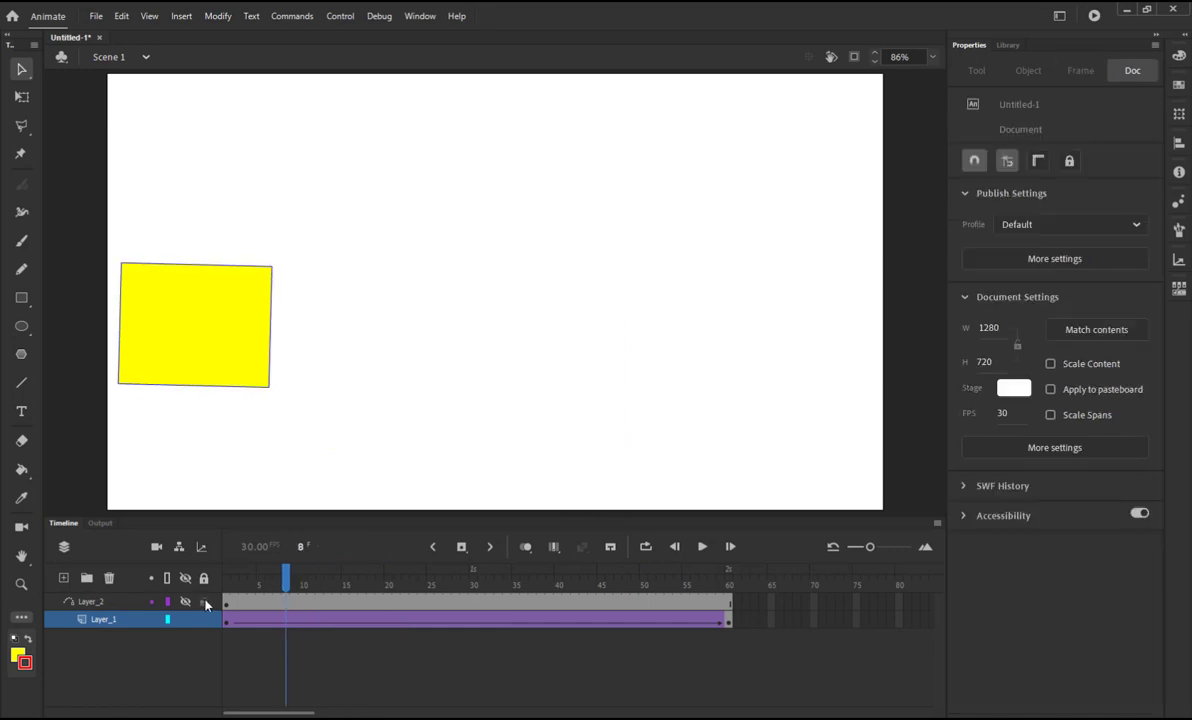
Show Layer_2 and reshape the guide with the Width tool, narrowing its middle and widening it on both halves
click(186, 602)
click(506, 410)
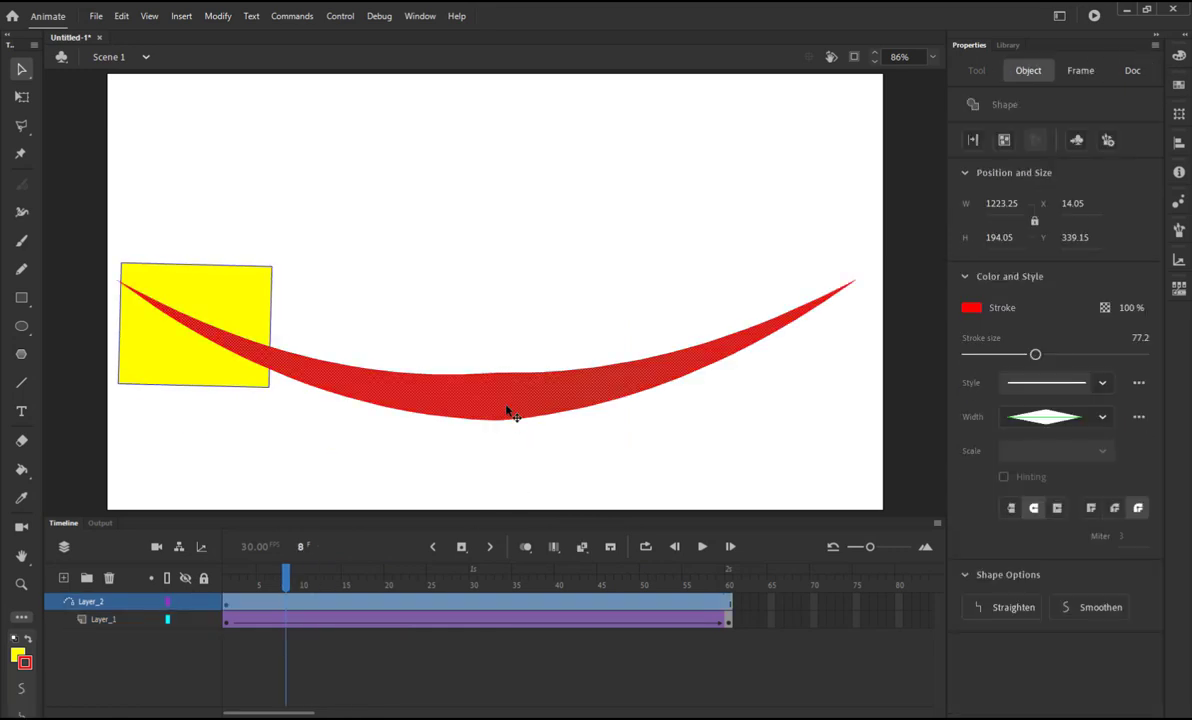
click(21, 212)
click(534, 383)
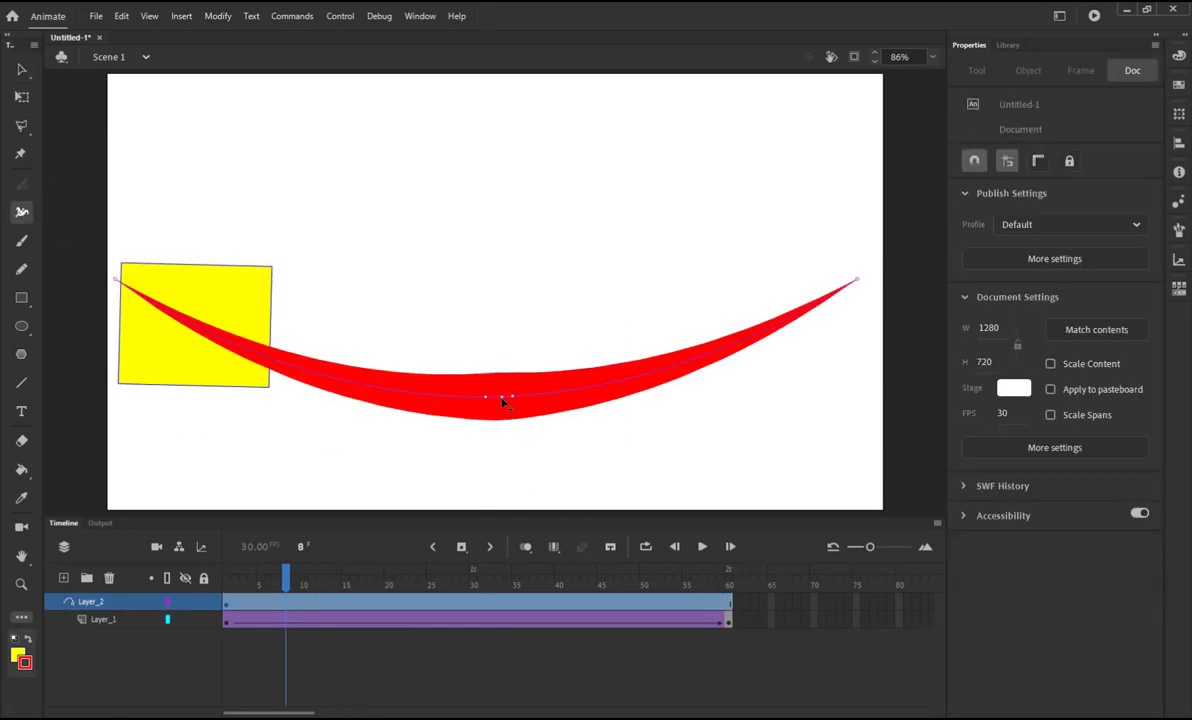
mouse_move(513, 401)
mouse_down()
mouse_move(513, 391)
mouse_move(492, 402)
mouse_move(524, 402)
mouse_up()
mouse_move(522, 398)
mouse_down()
mouse_move(488, 377)
mouse_move(487, 399)
mouse_up()
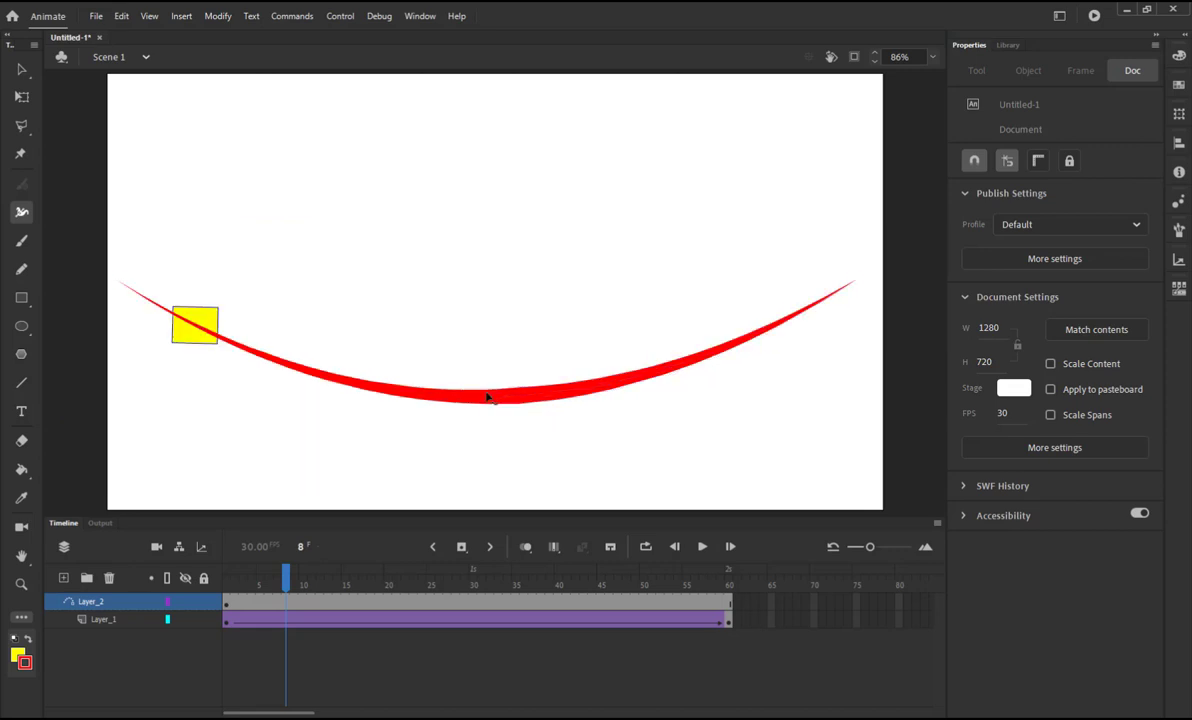
drag(316, 373, 311, 399)
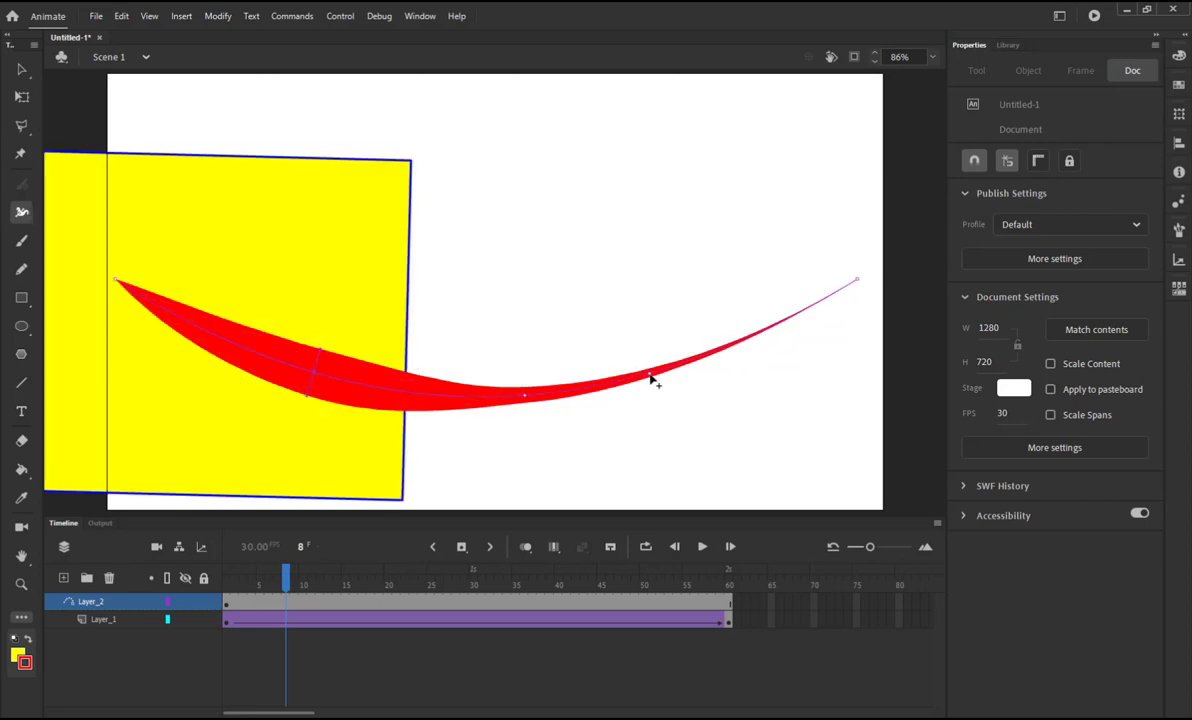
drag(652, 377, 641, 350)
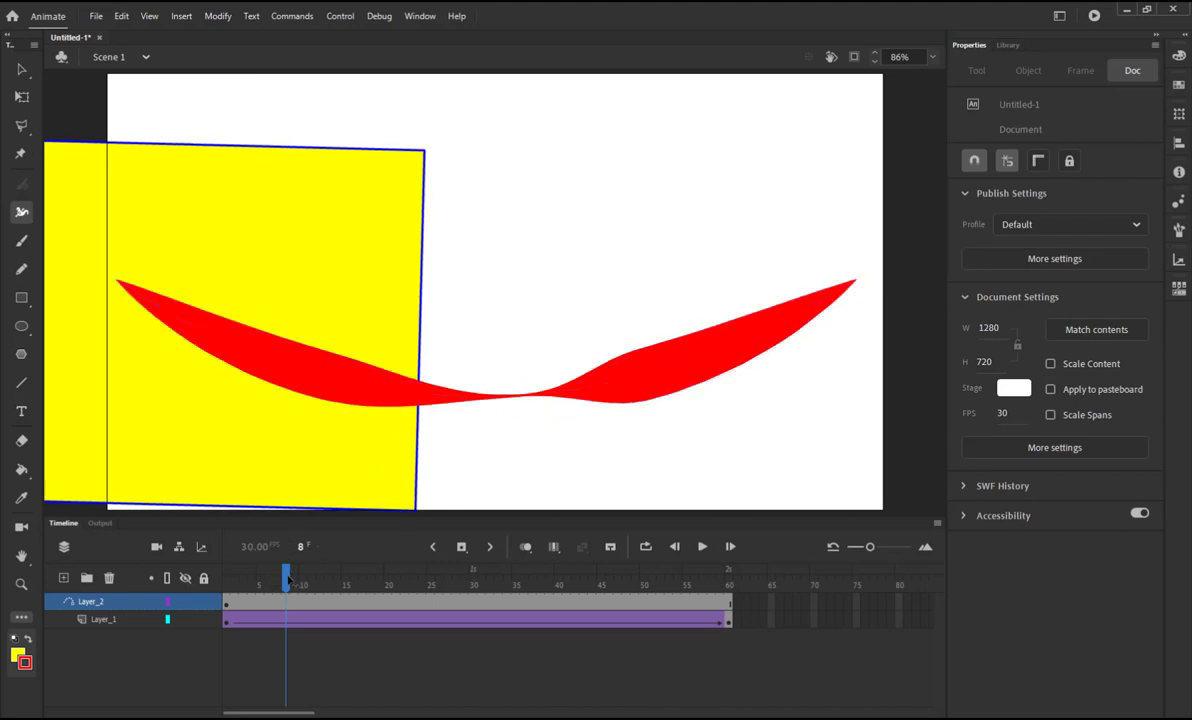
Examine the rectangle's scaling along the reshaped guide at several frames, ending with the Layer_1 tween selected at frame 51
mouse_move(287, 578)
mouse_down()
mouse_move(222, 575)
mouse_move(728, 572)
mouse_move(431, 550)
mouse_move(256, 518)
mouse_move(194, 480)
mouse_up()
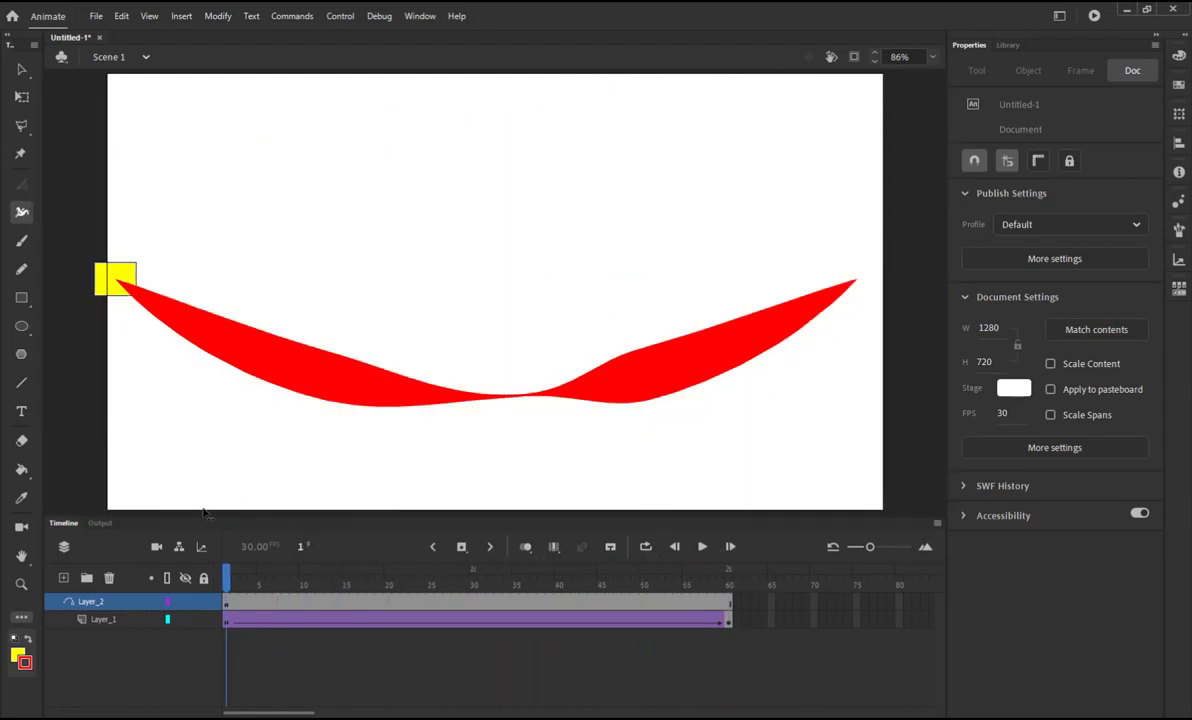
click(571, 621)
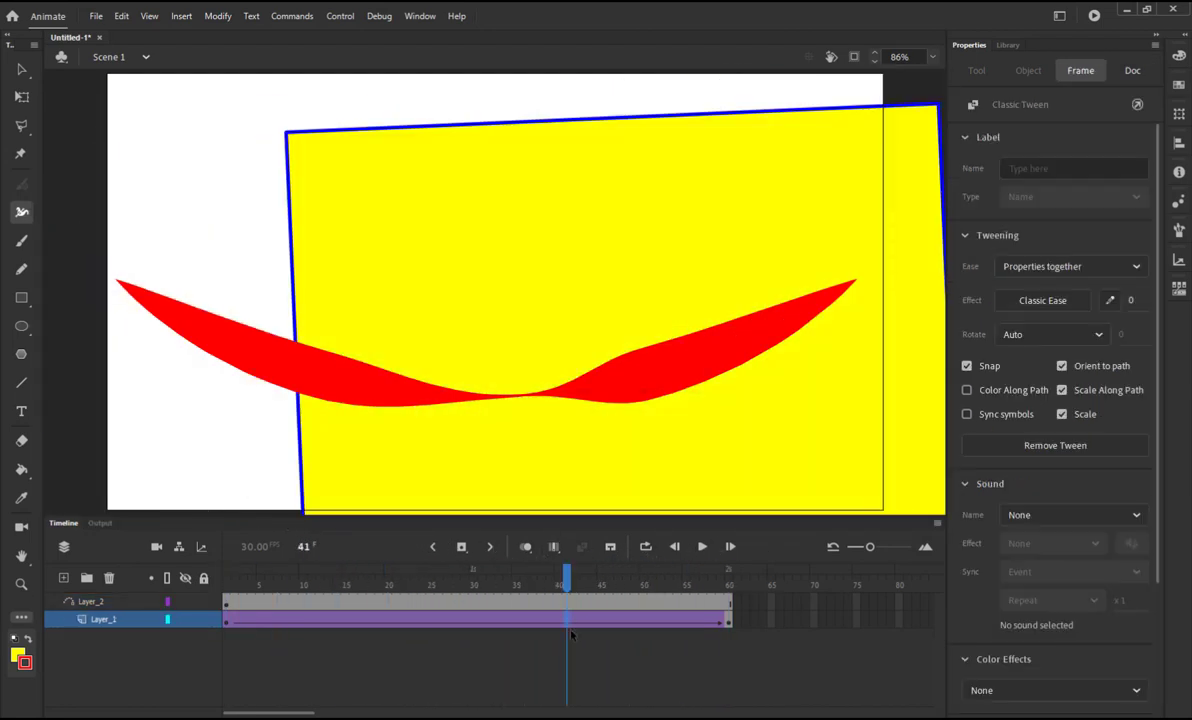
drag(551, 596, 481, 600)
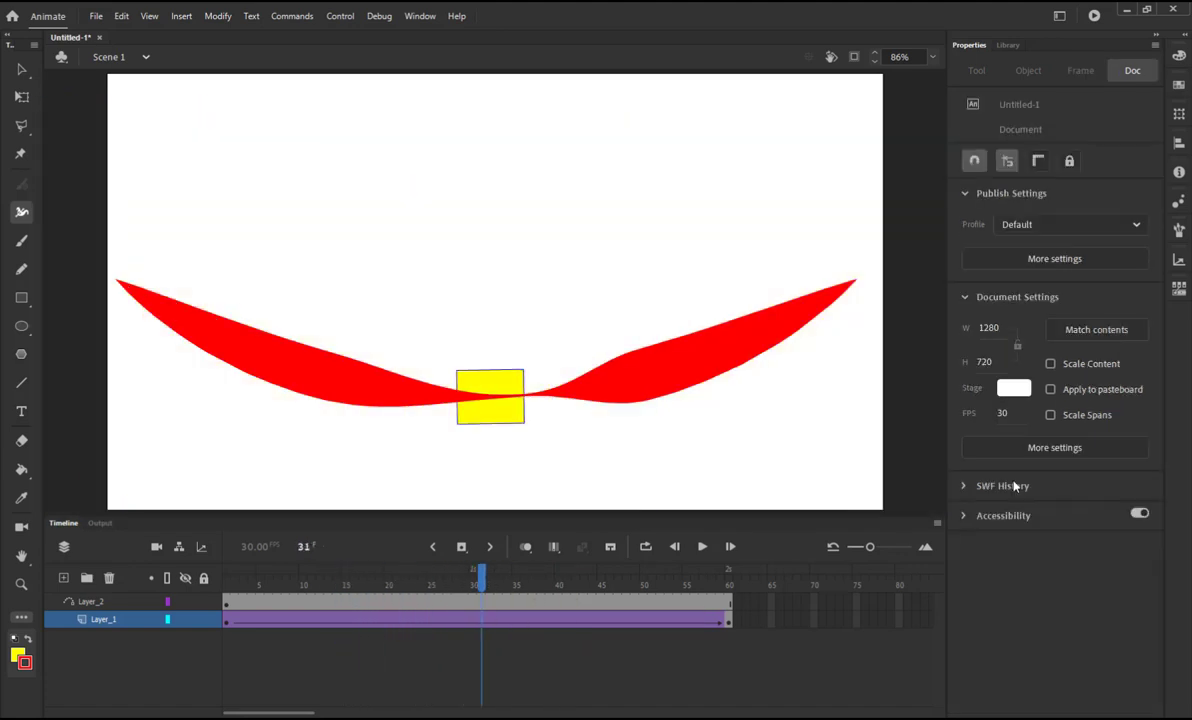
click(652, 621)
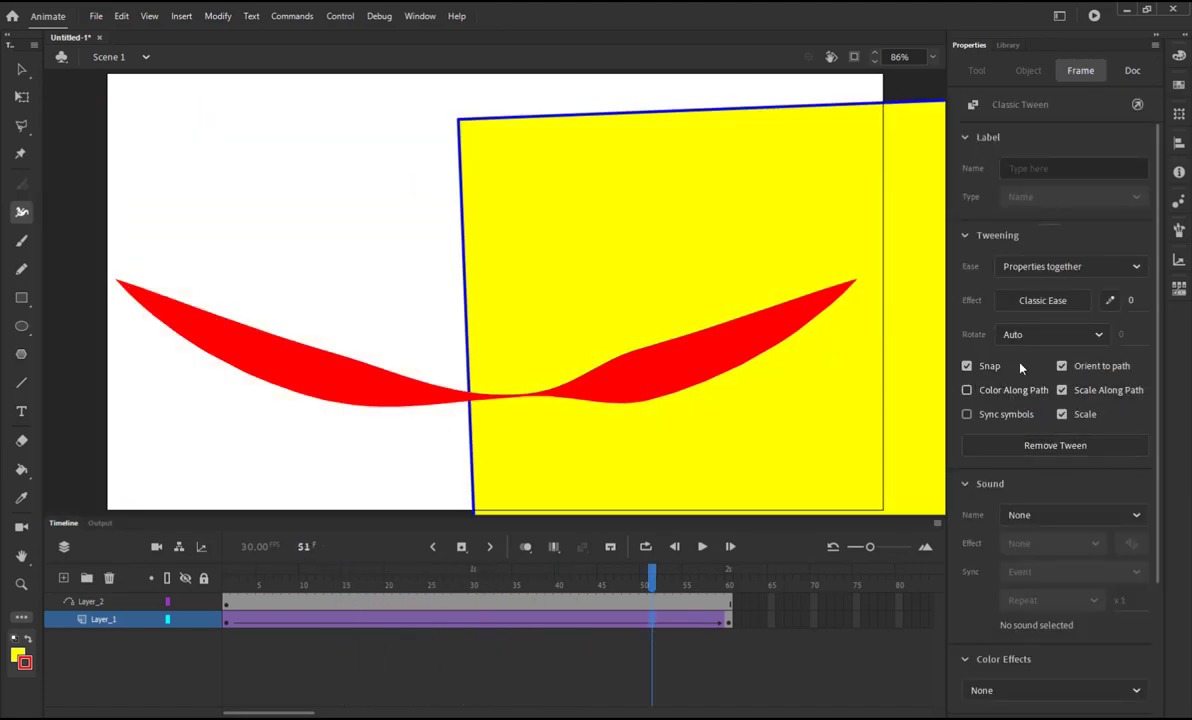